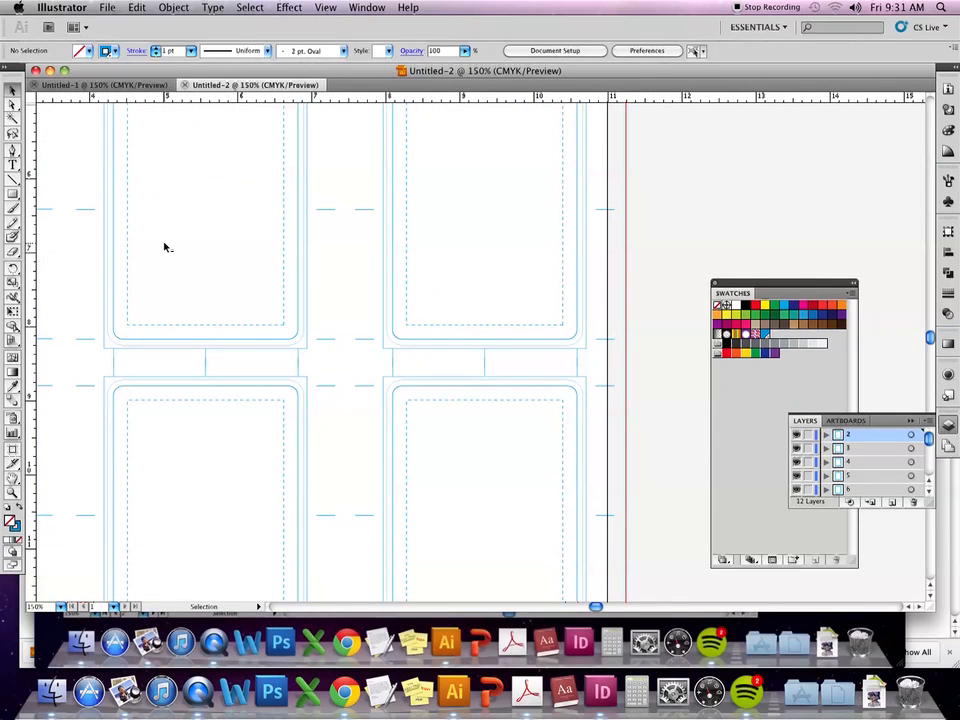
pyautogui.moveTo(176, 220); pyautogui.dragTo(258, 322)
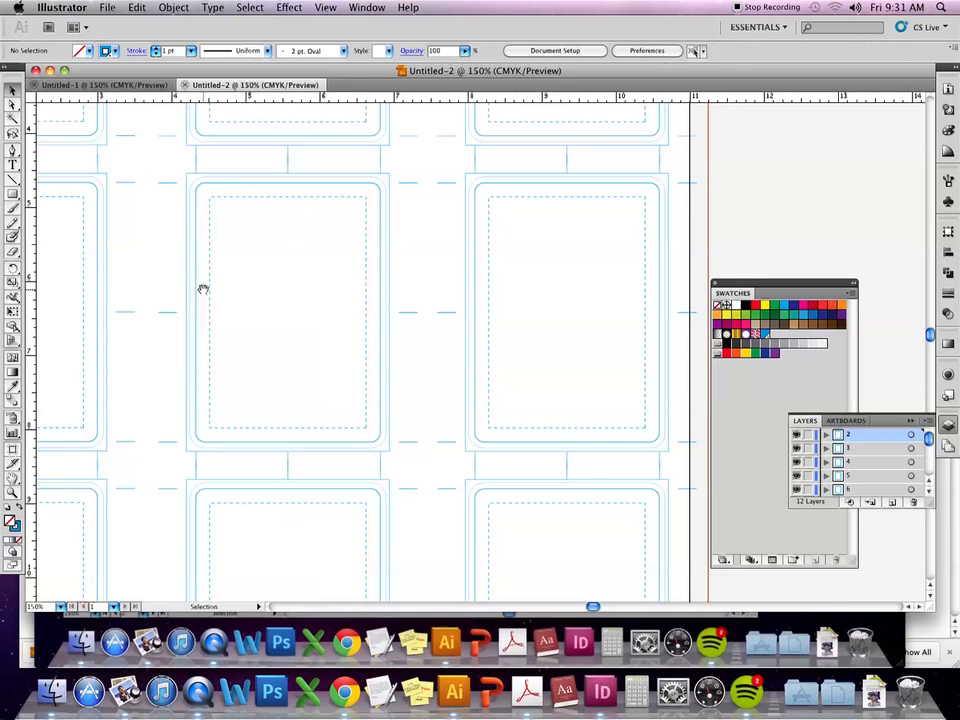
pyautogui.moveTo(272, 200); pyautogui.dragTo(414, 235)
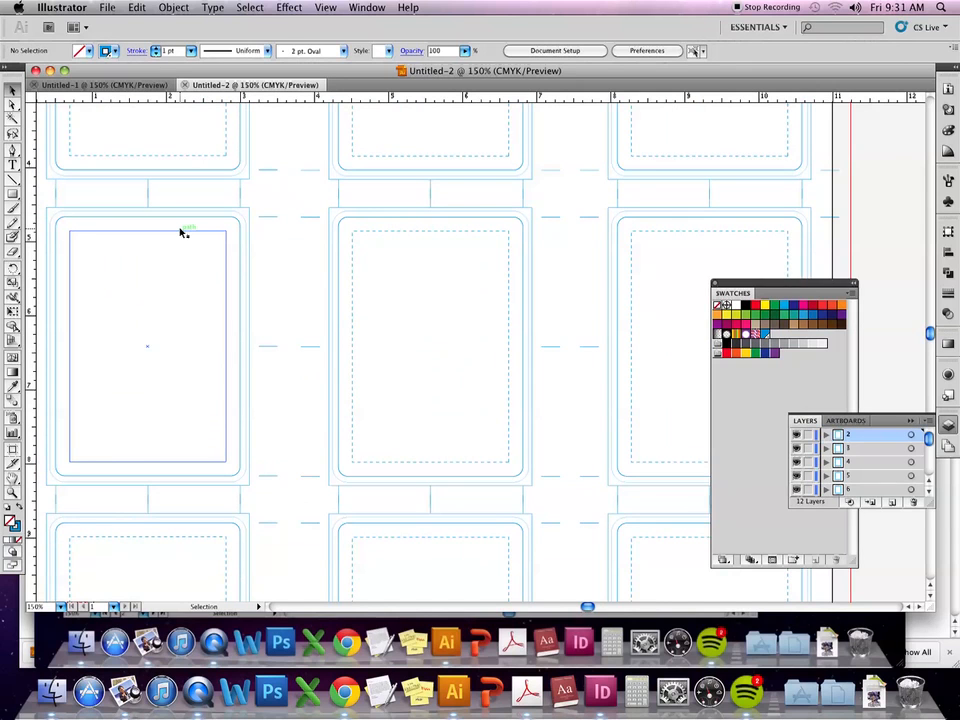
pyautogui.moveTo(311, 216); pyautogui.dragTo(372, 338)
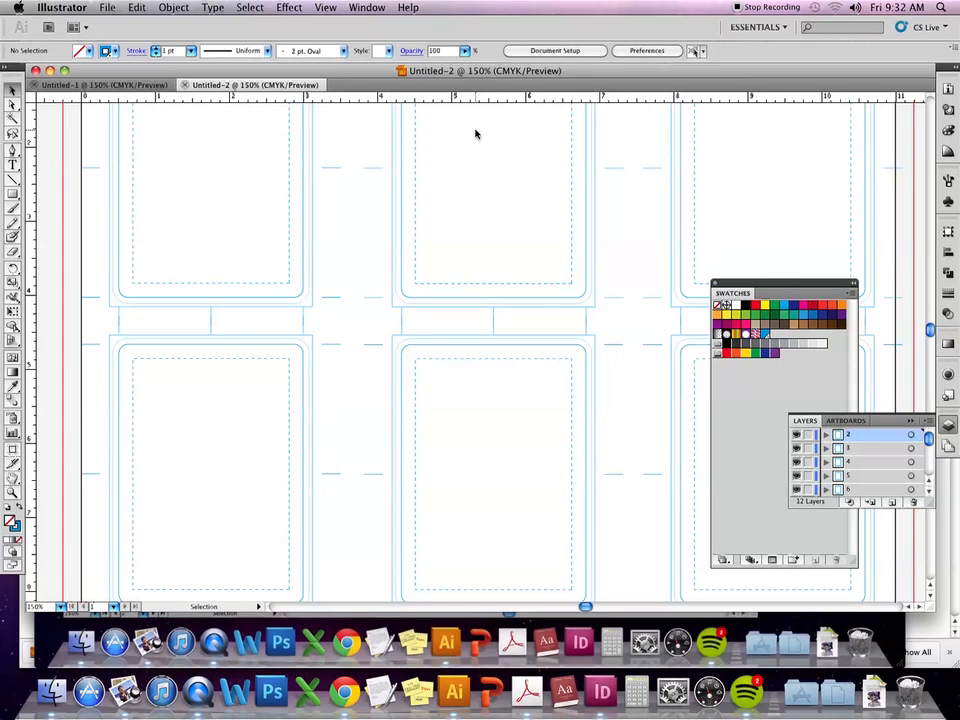
# Switch to the Untitled-1 box template, make the art layer active and show both the art and text layers.
pyautogui.click(128, 86)
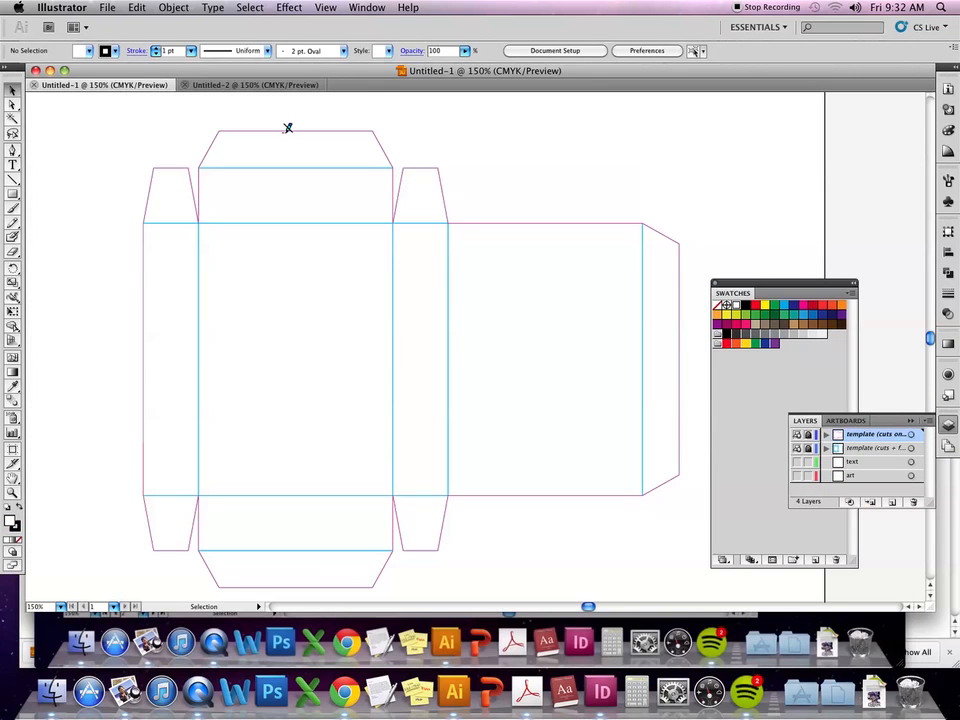
pyautogui.moveTo(514, 358); pyautogui.dragTo(465, 334)
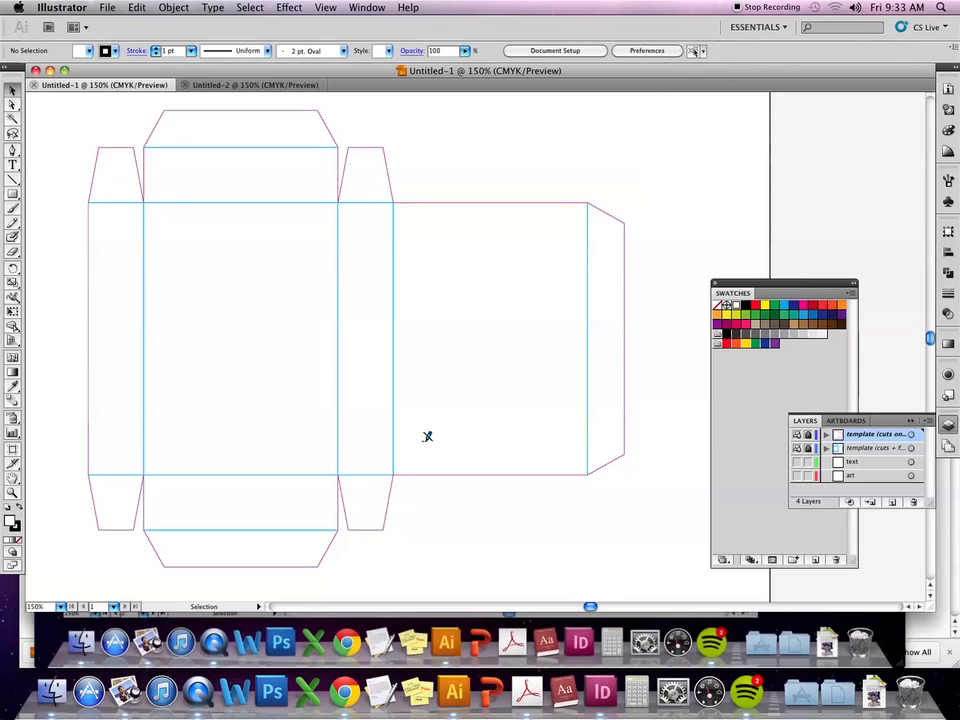
pyautogui.click(881, 476)
pyautogui.press('m')
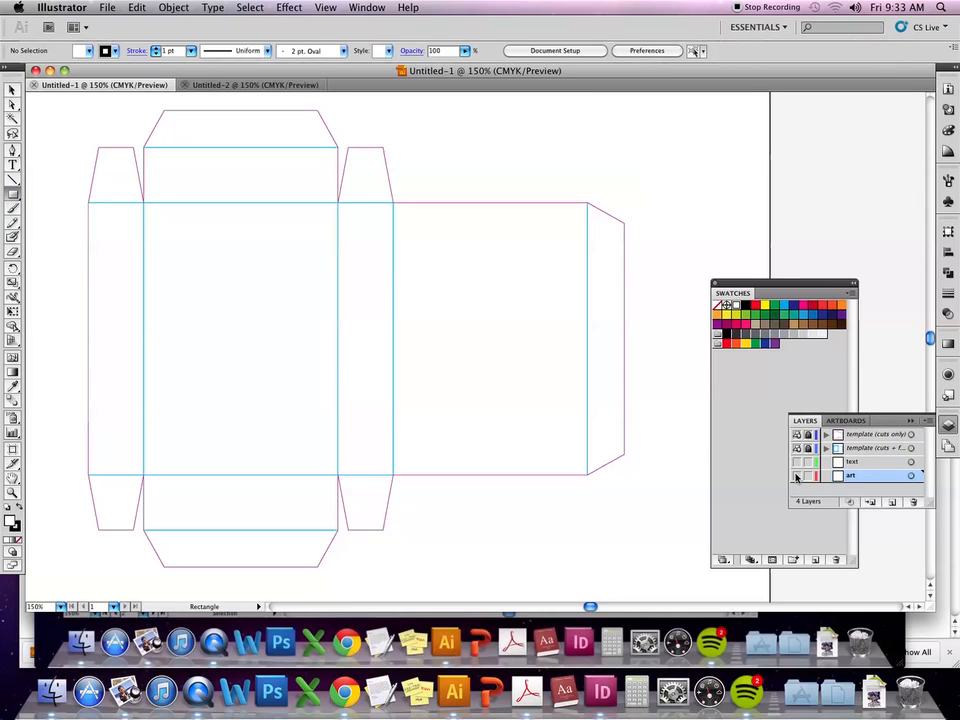
pyautogui.moveTo(796, 476); pyautogui.dragTo(796, 462)
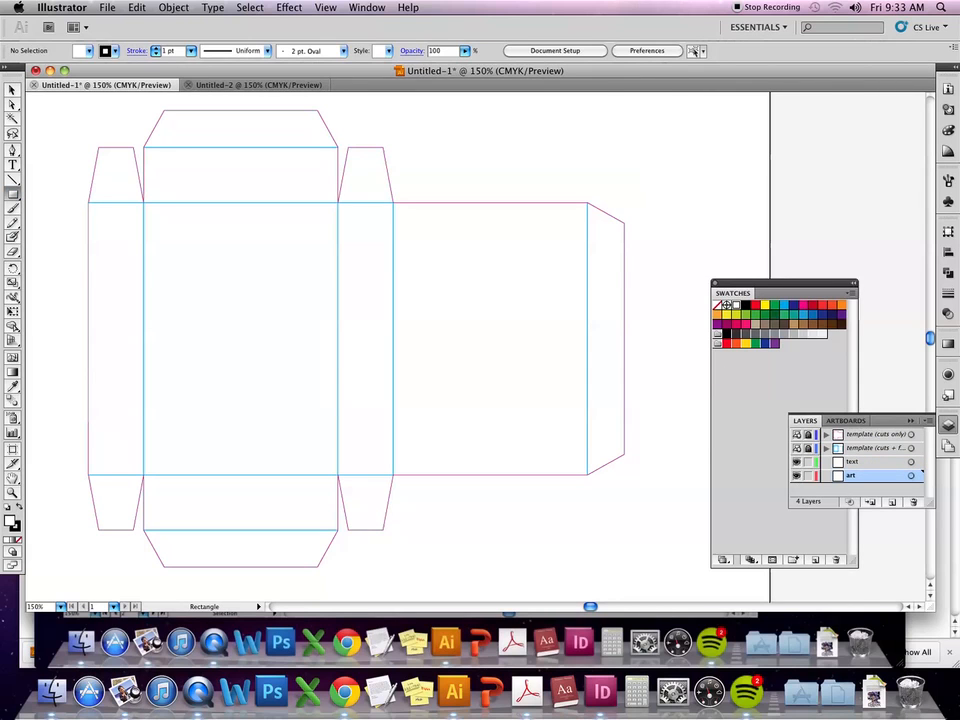
# Draw a light orange rectangle with no stroke covering the whole box template and extending slightly above the upper flap.
pyautogui.moveTo(58, 110); pyautogui.dragTo(657, 579)
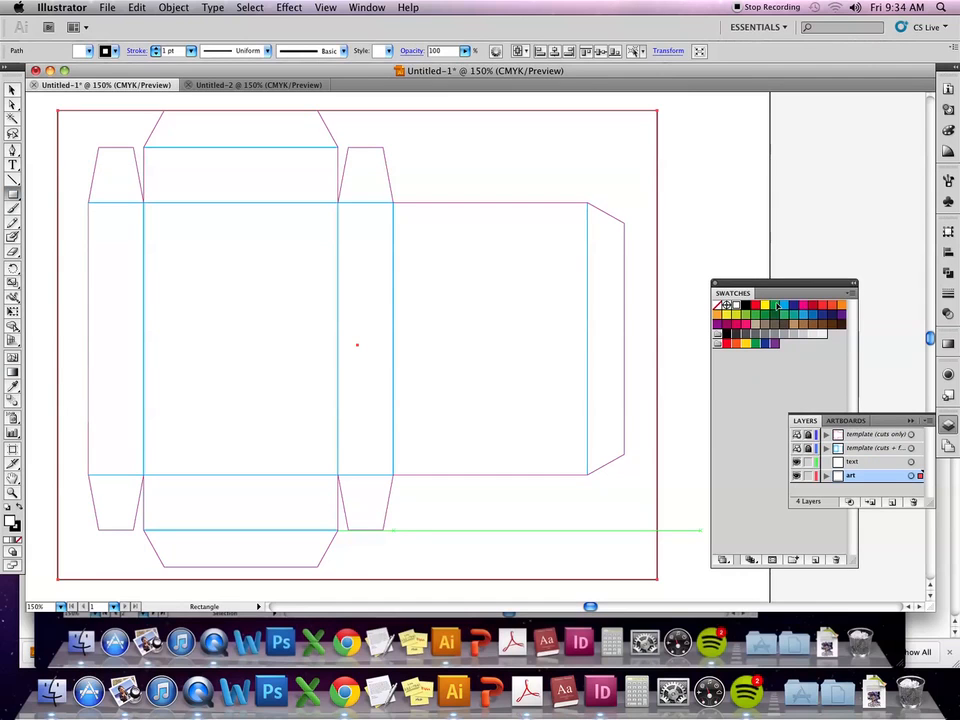
pyautogui.click(784, 304)
pyautogui.click(11, 89)
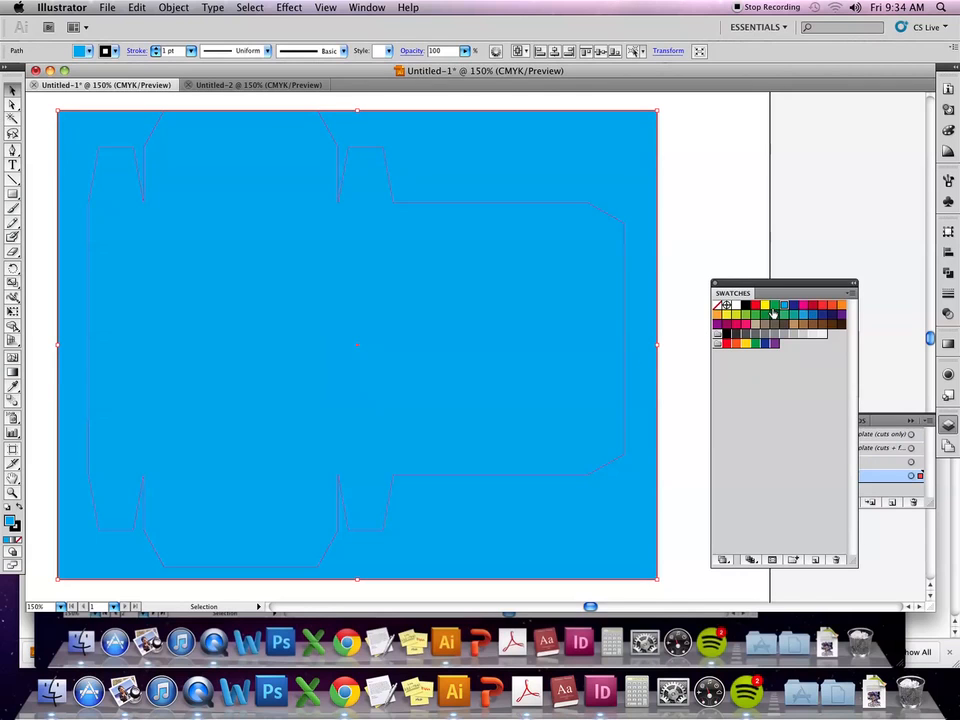
pyautogui.click(841, 305)
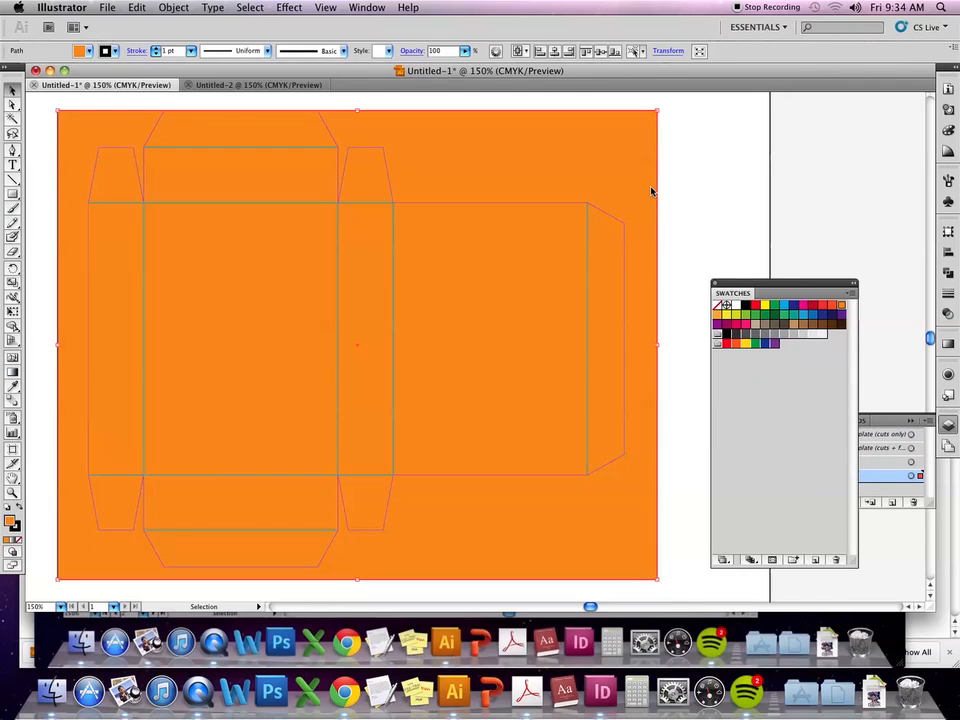
pyautogui.click(718, 315)
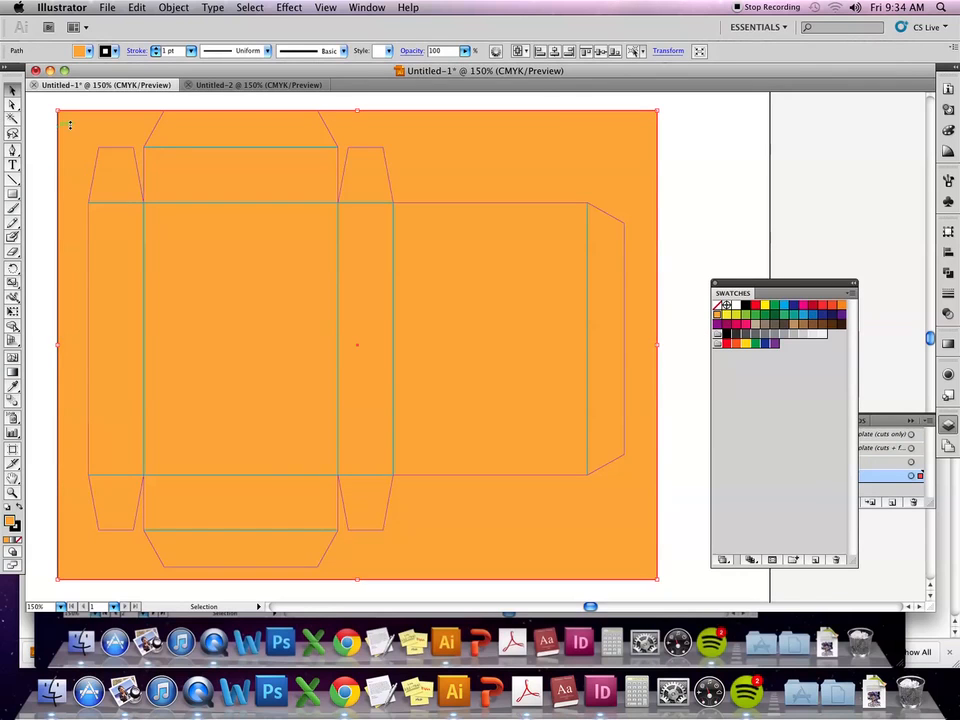
pyautogui.moveTo(357, 110); pyautogui.dragTo(357, 103)
pyautogui.click(19, 508)
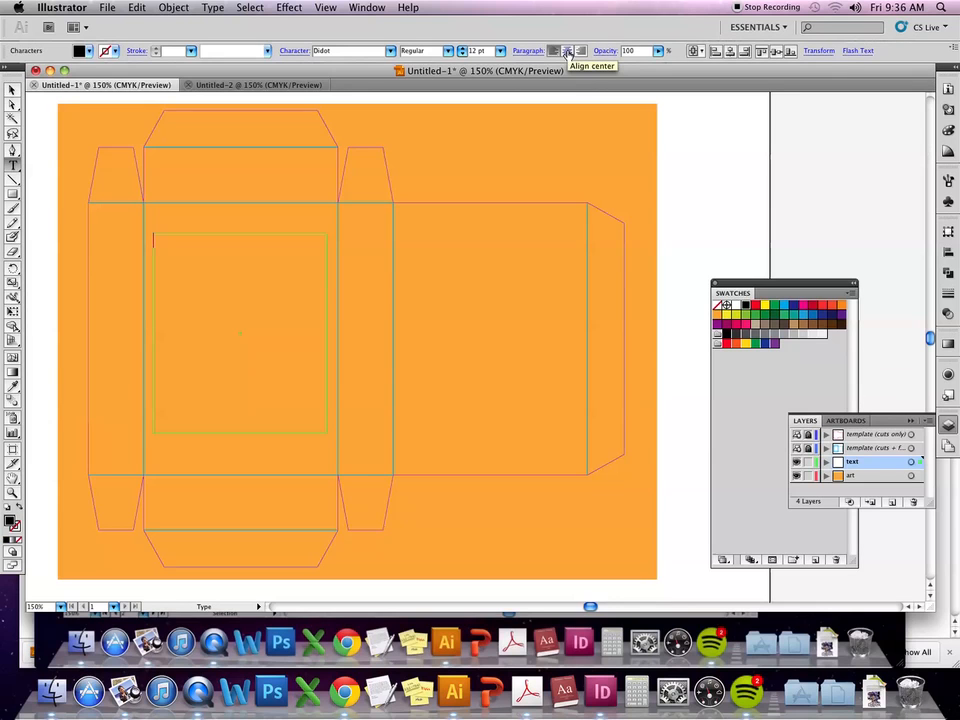
# Enter the centred playing cards title in the front panel's text frame and format it in white at 26 pt.
pyautogui.click(567, 51)
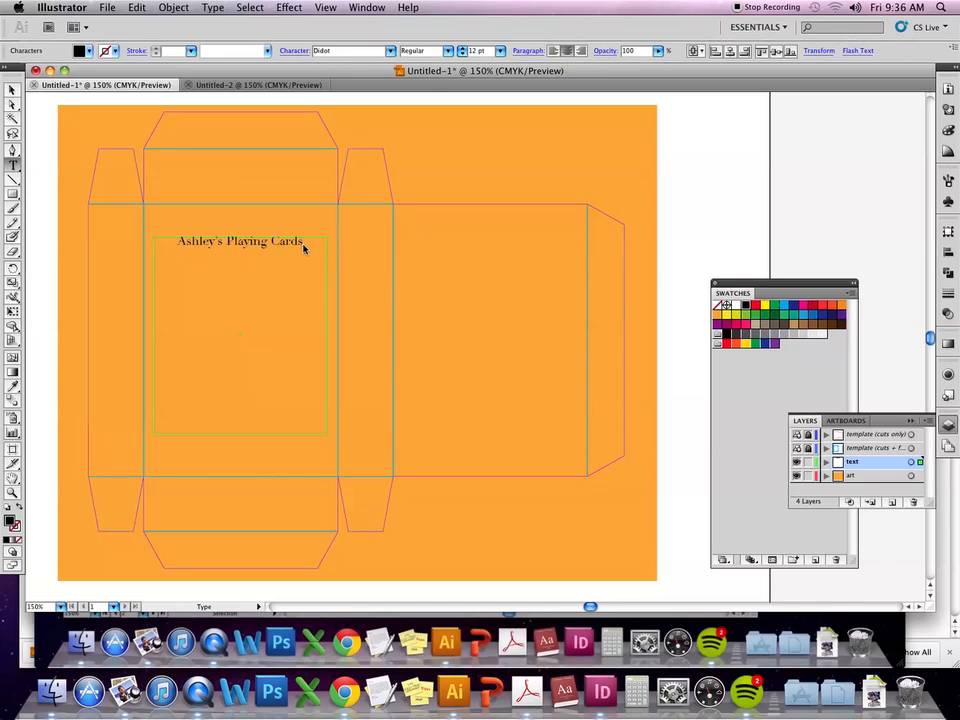
pyautogui.moveTo(304, 248); pyautogui.dragTo(177, 242)
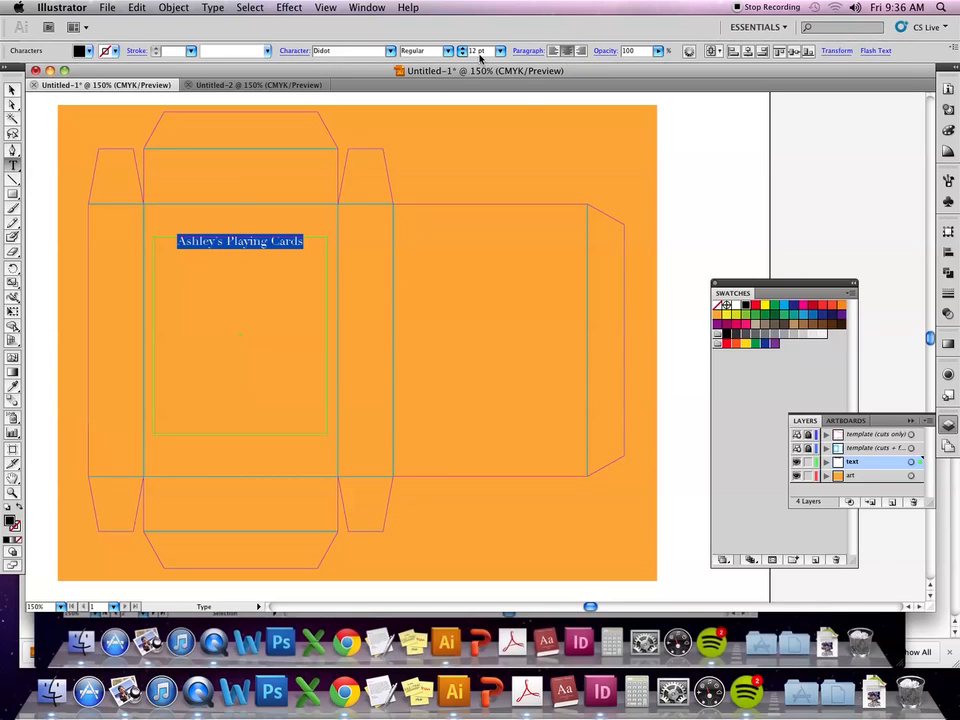
pyautogui.click(500, 51)
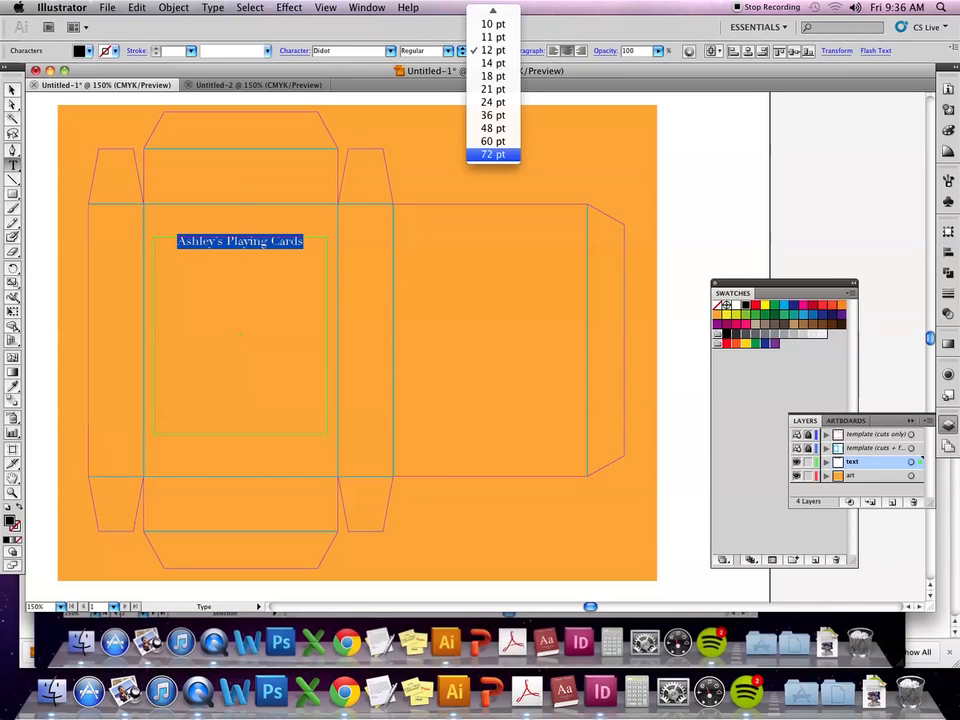
pyautogui.click(493, 115)
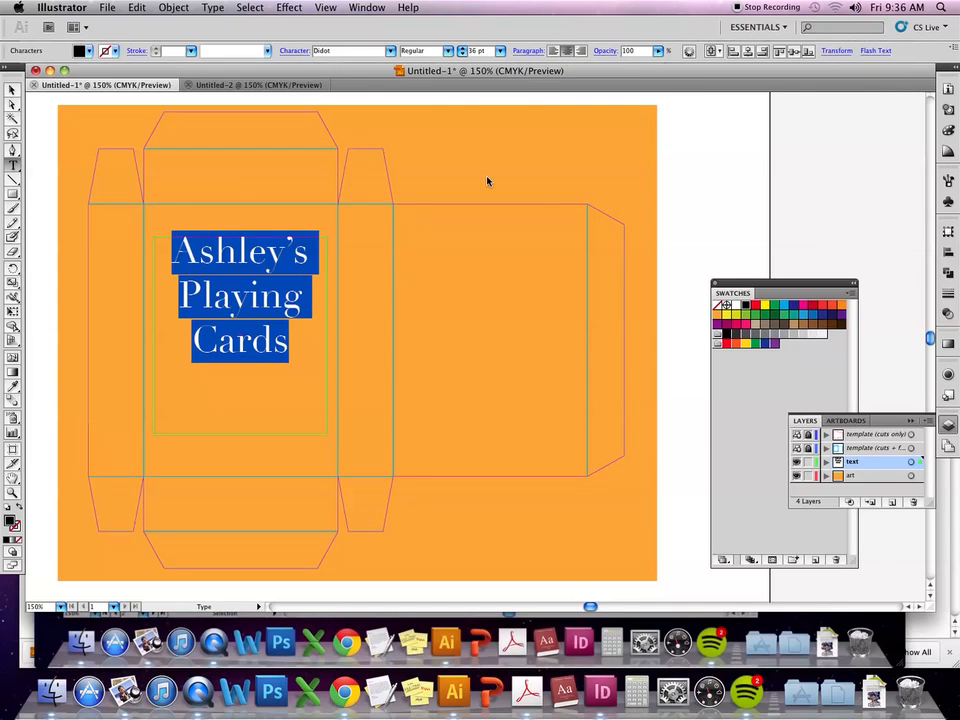
pyautogui.click(502, 51)
pyautogui.click(493, 24)
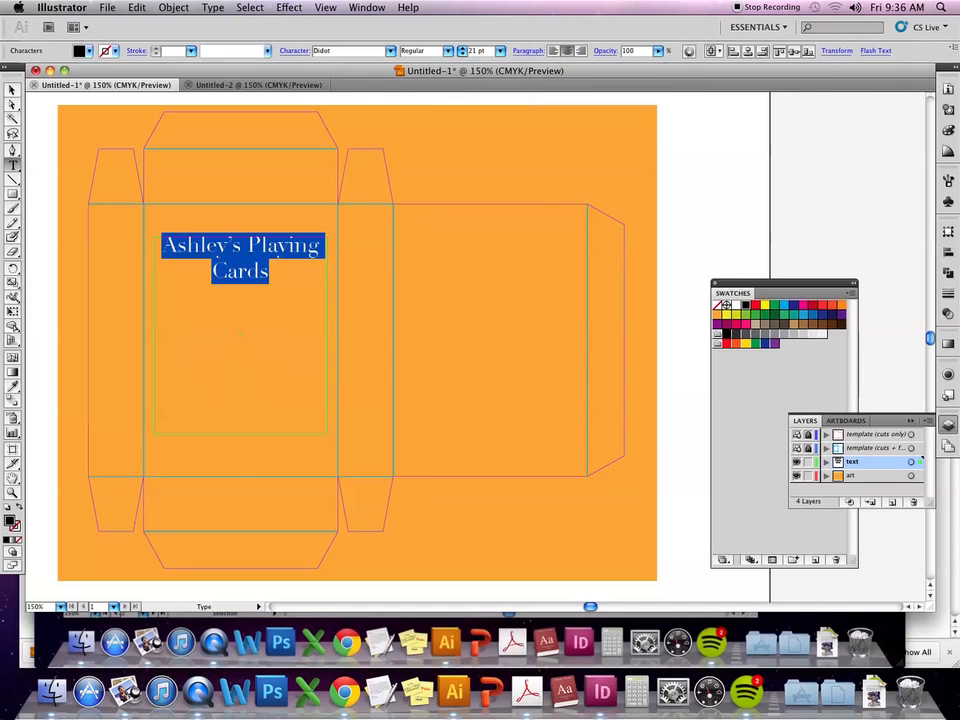
pyautogui.click(248, 245)
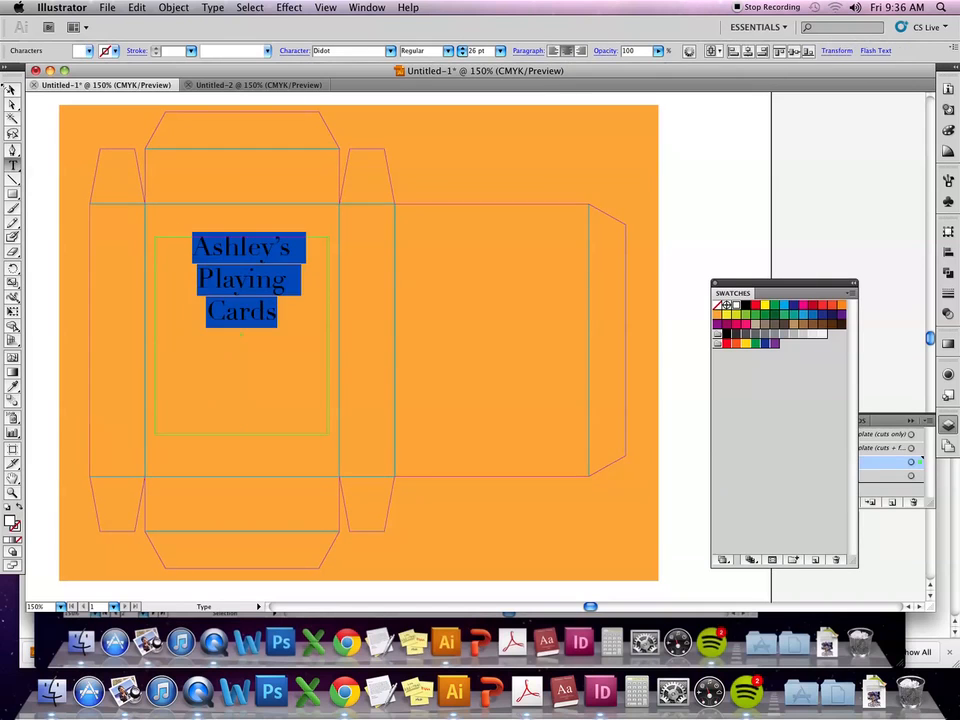
# Shrink the title's text frame around its three lines and place a copy of it on the back panel.
pyautogui.click(10, 90)
pyautogui.moveTo(328, 436); pyautogui.dragTo(268, 335)
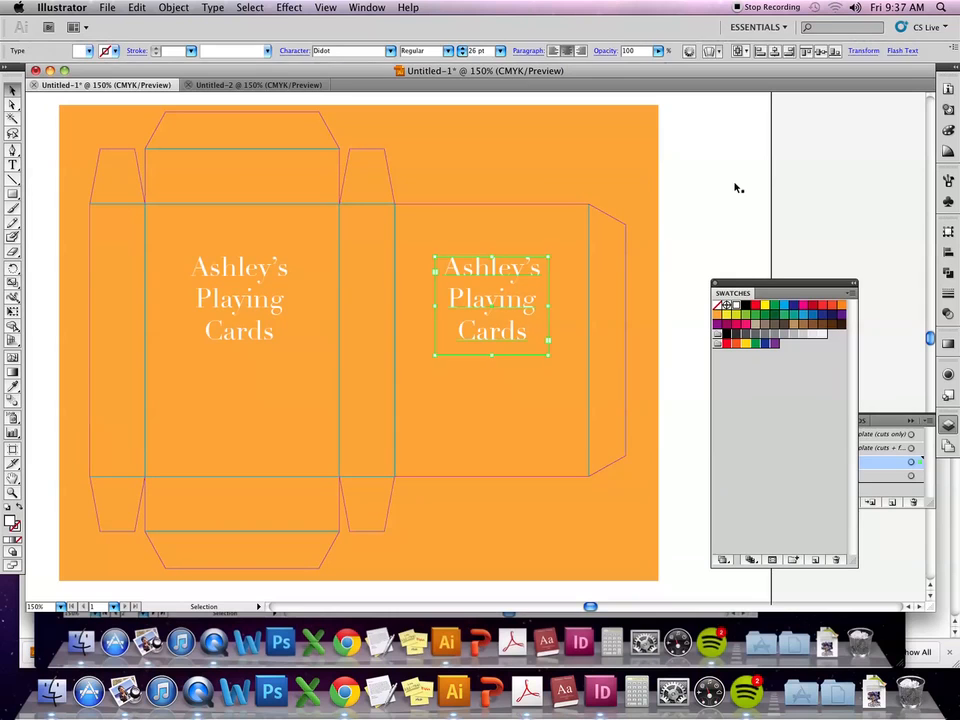
pyautogui.click(737, 188)
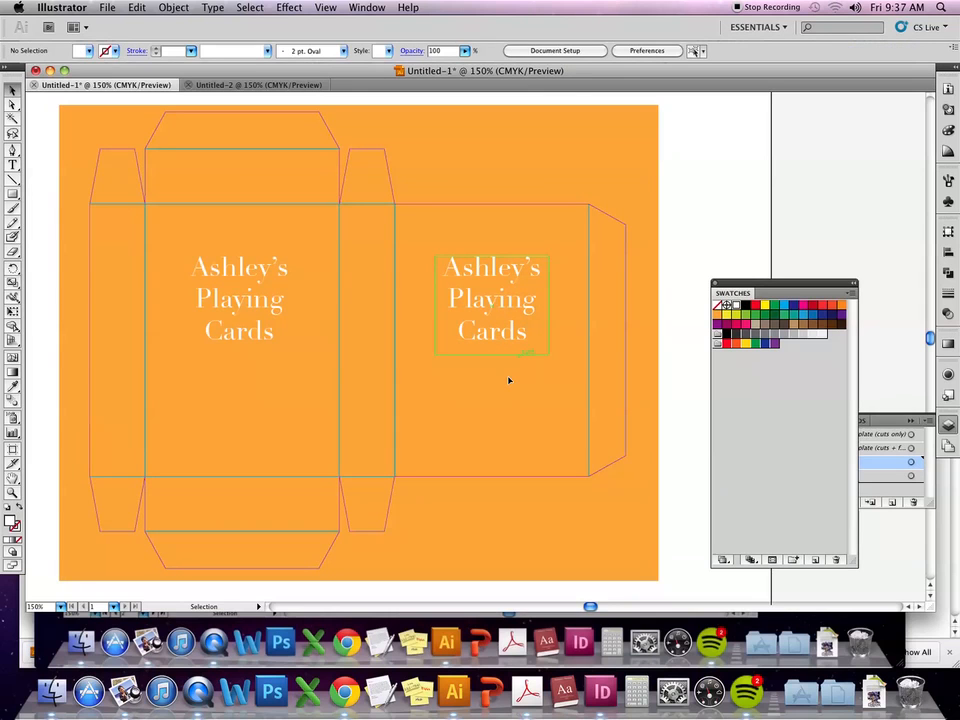
# Copy the back panel title onto the side panel between front and back and rotate the copy 90 degrees to read upward.
pyautogui.click(504, 341)
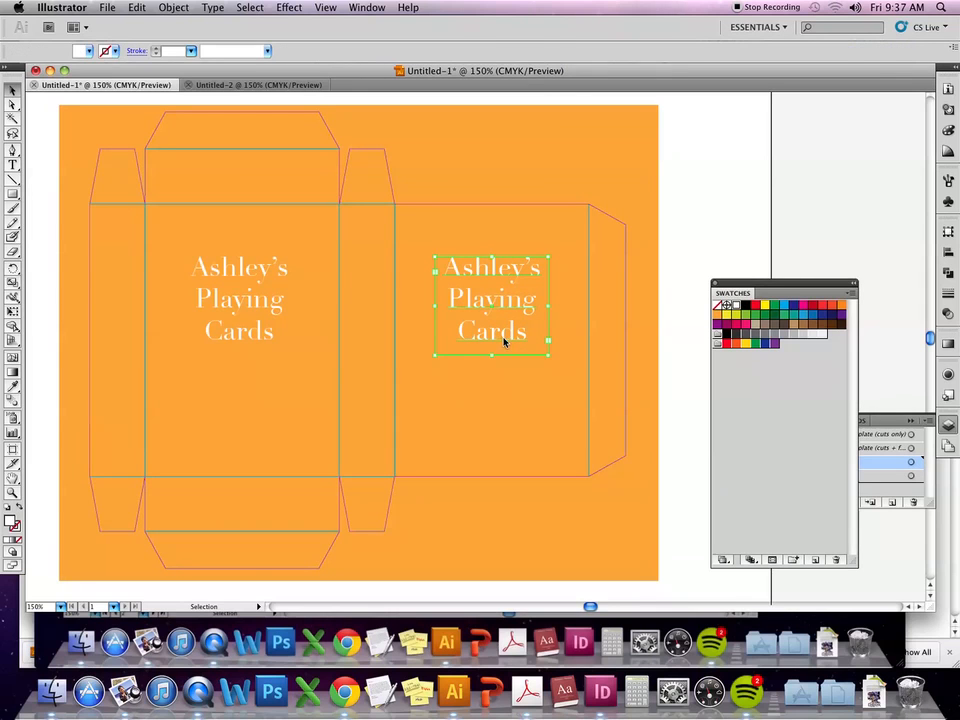
pyautogui.moveTo(507, 342); pyautogui.dragTo(395, 412)
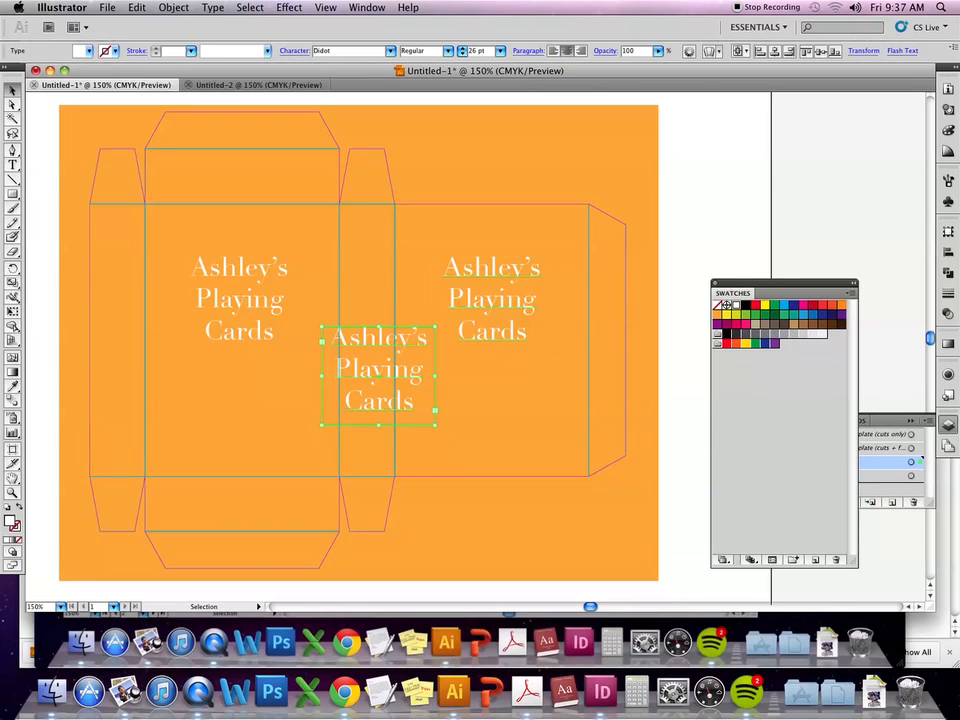
pyautogui.click(13, 269)
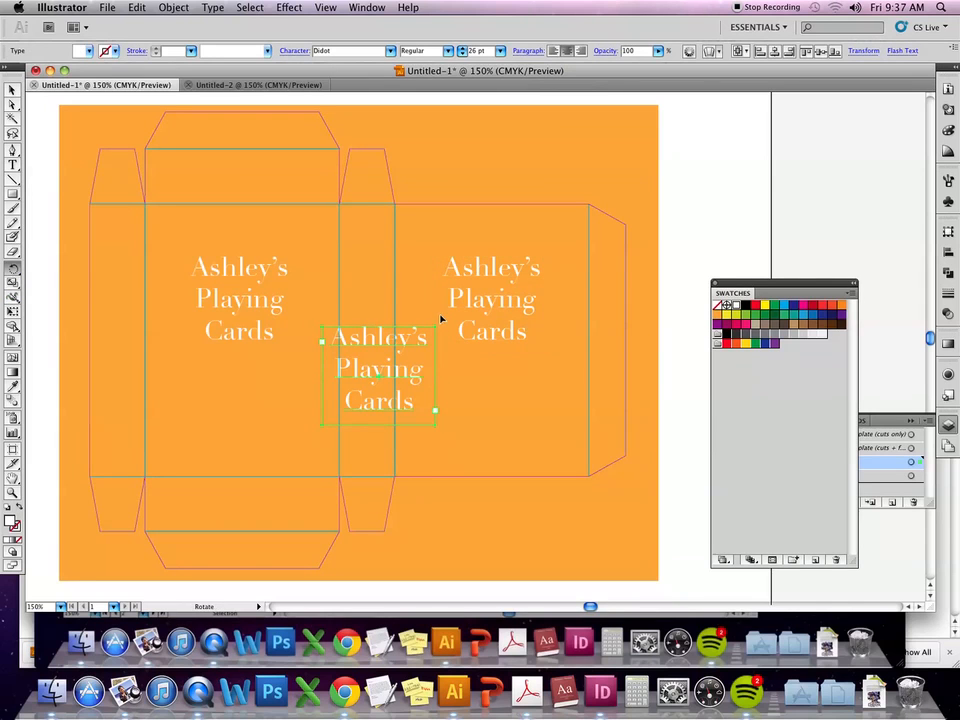
pyautogui.moveTo(440, 320); pyautogui.dragTo(290, 245)
pyautogui.click(13, 89)
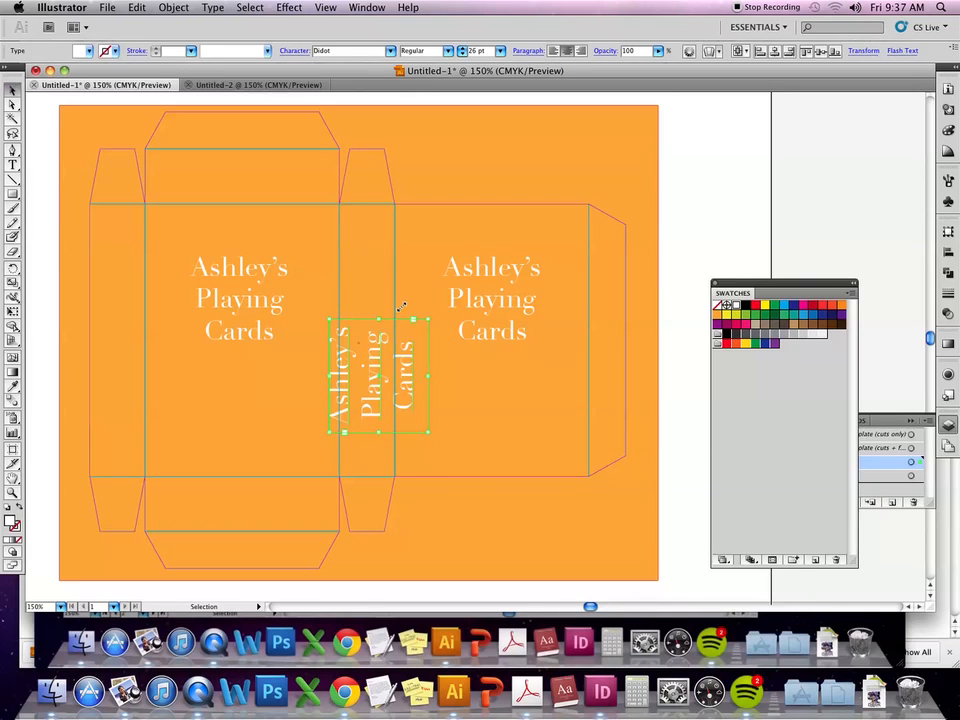
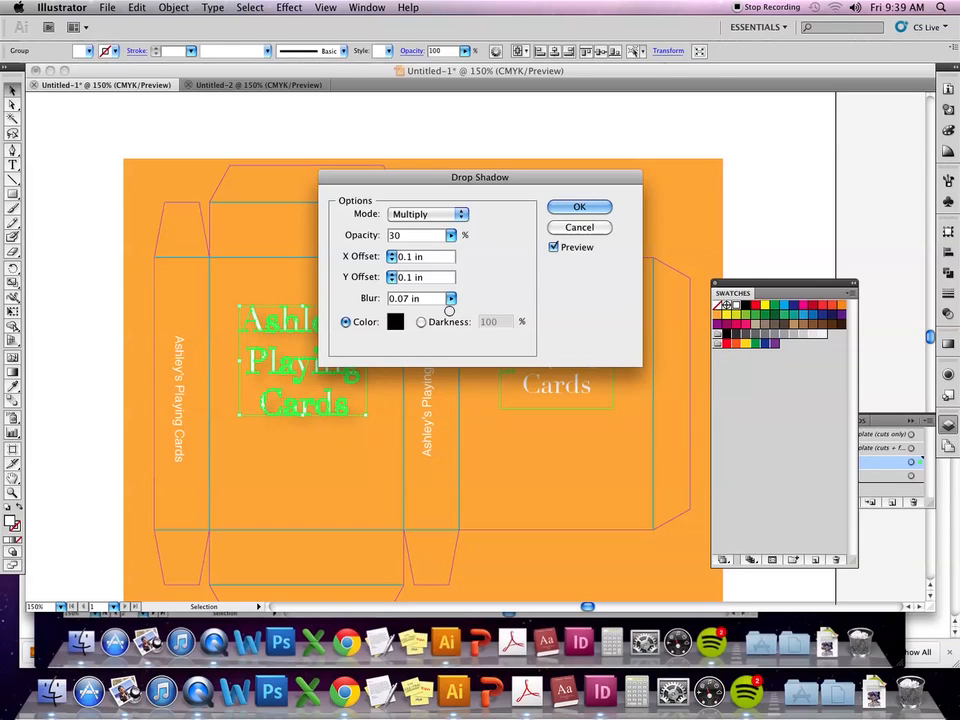
# Set the front title's drop shadow color to the C=0 M=80 Y=95 K=0 swatch.
pyautogui.click(395, 322)
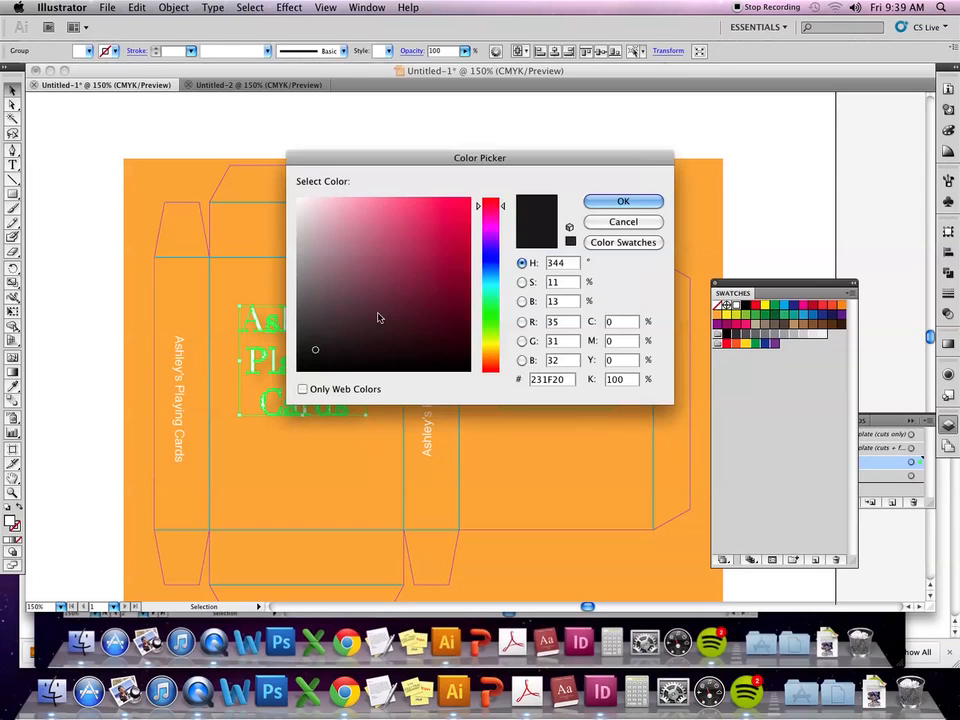
pyautogui.click(603, 242)
pyautogui.click(382, 361)
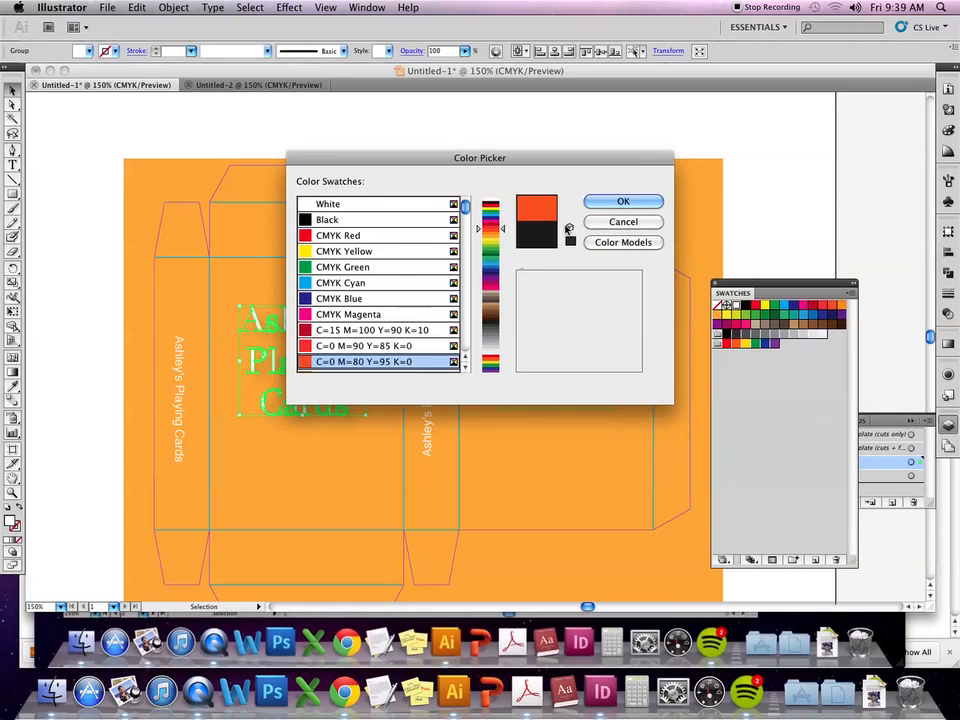
pyautogui.click(603, 206)
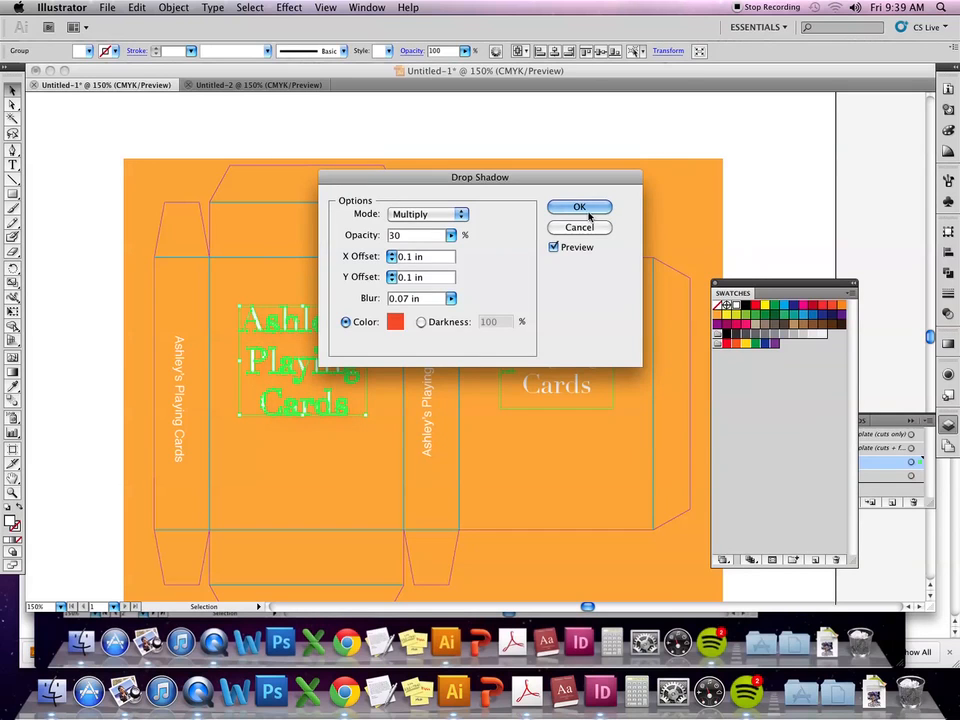
# Set the drop shadow's X and Y offsets to 0.13 in and raise its opacity.
pyautogui.click(451, 298)
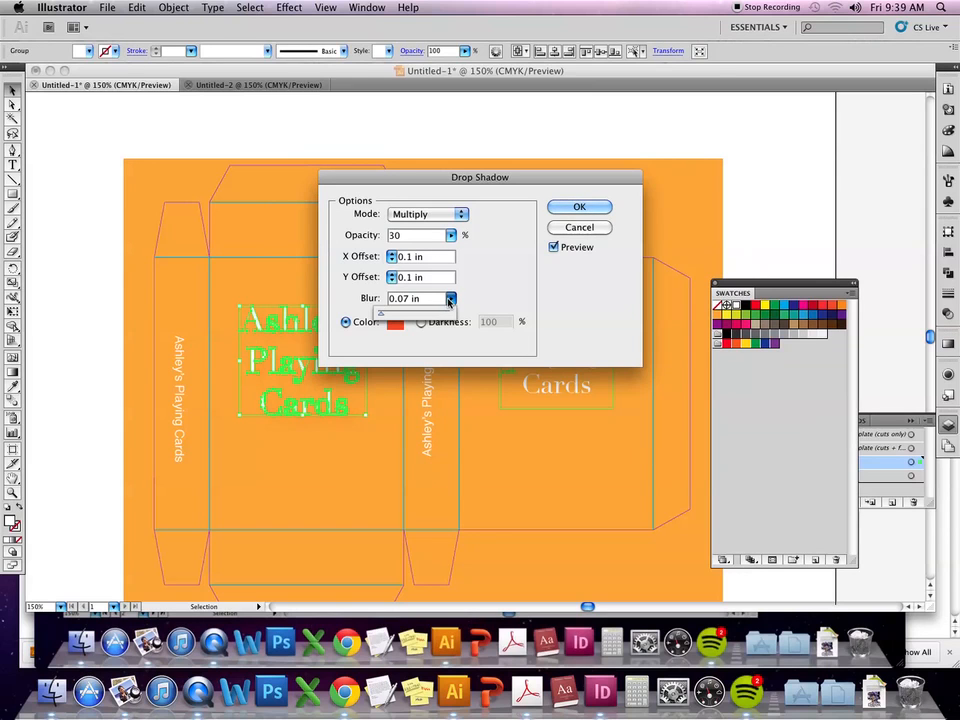
pyautogui.click(391, 254)
pyautogui.click(392, 261)
pyautogui.click(391, 253)
pyautogui.click(391, 274)
pyautogui.click(451, 235)
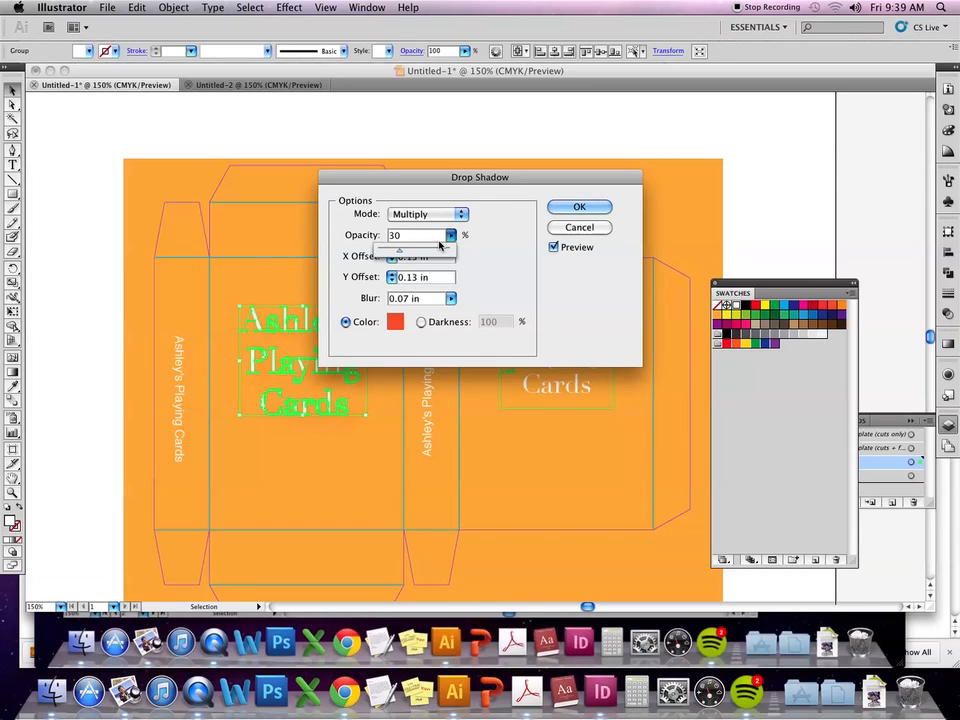
pyautogui.moveTo(408, 256); pyautogui.dragTo(430, 256)
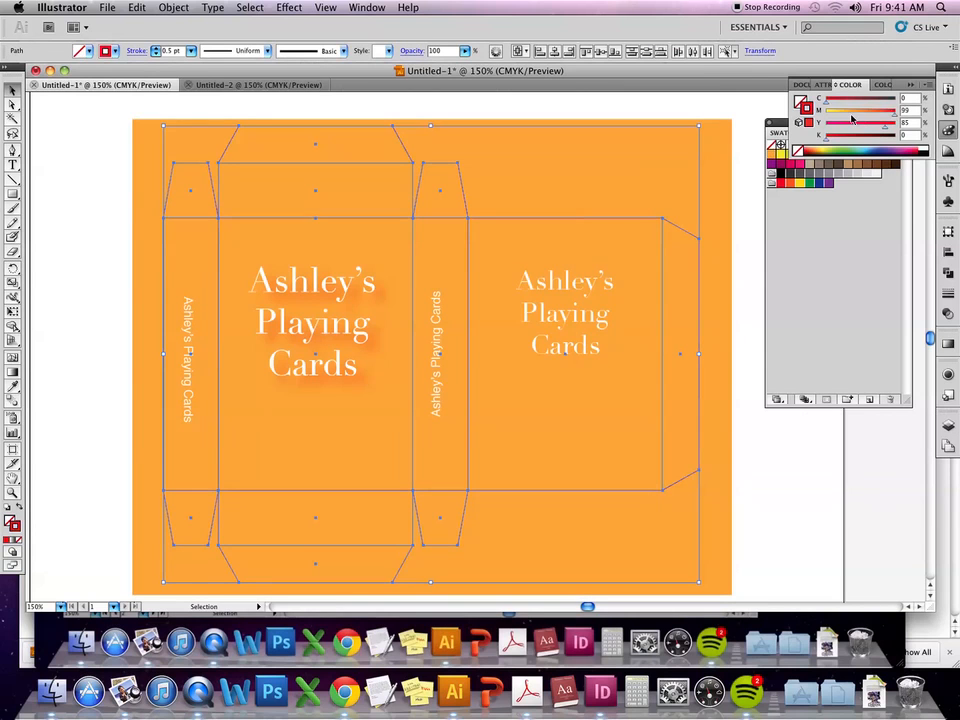
# Recolor the fold lines' stroke to a muted orange with magenta at 47% and bring up the document's layers.
pyautogui.click(851, 117)
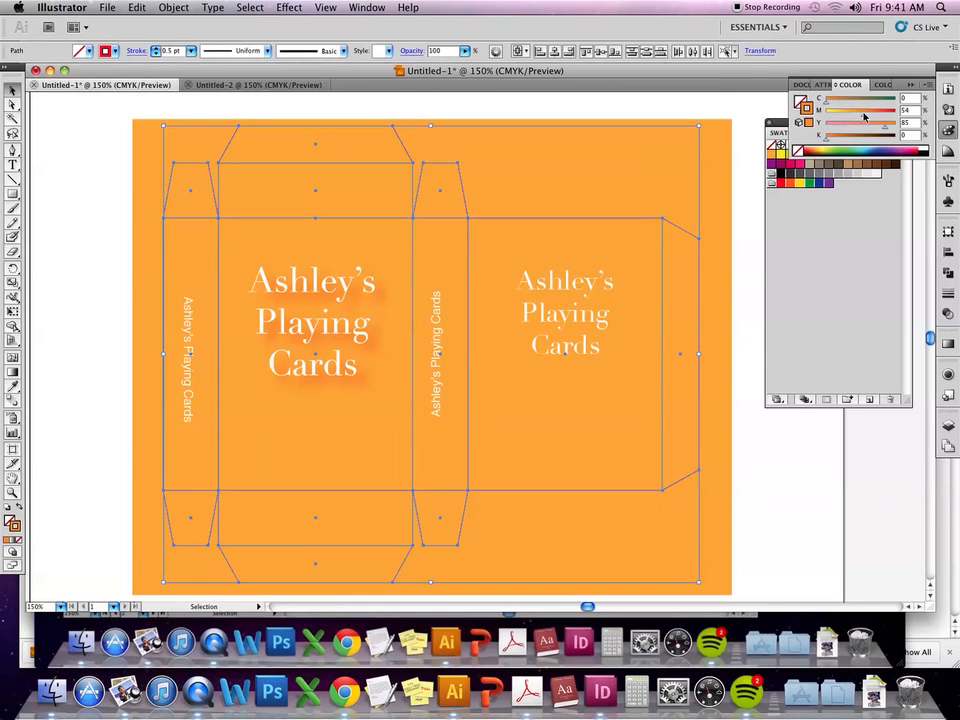
pyautogui.click(737, 117)
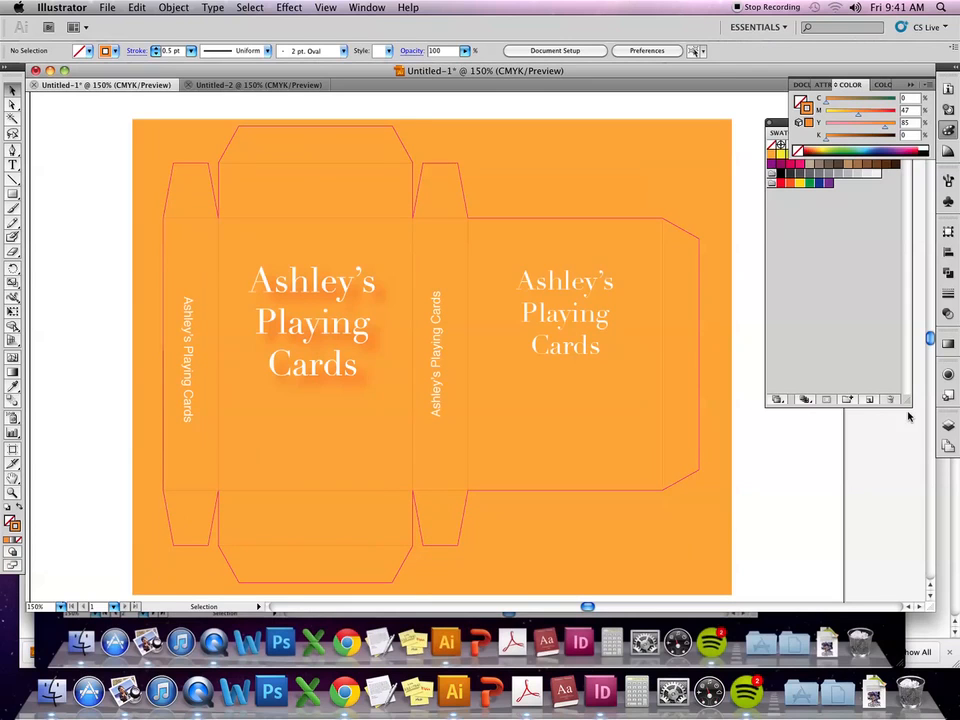
pyautogui.click(911, 85)
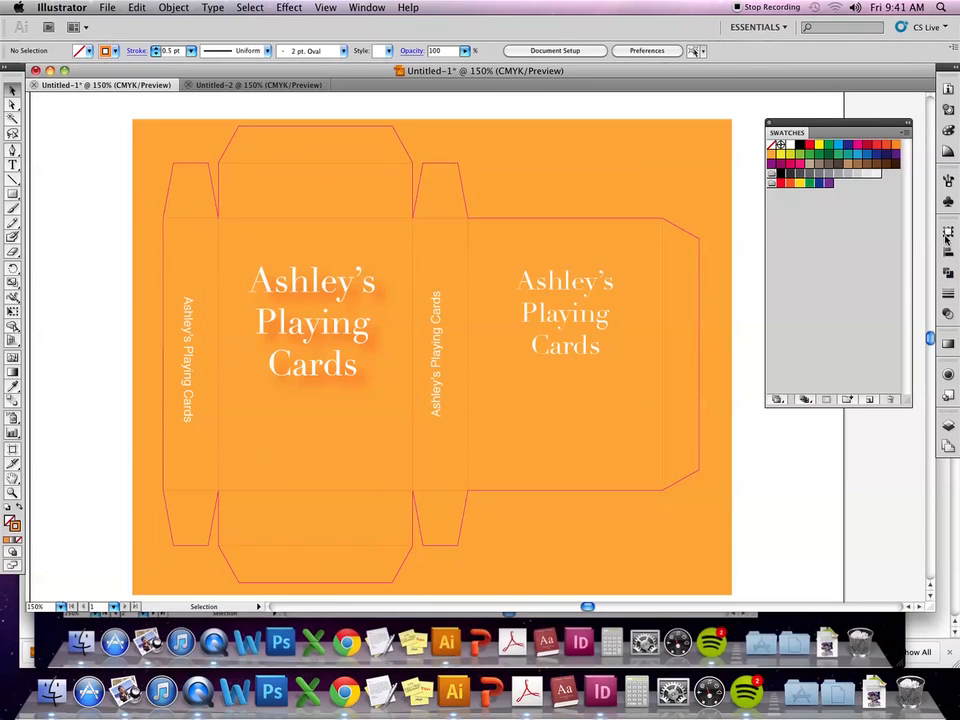
pyautogui.click(948, 425)
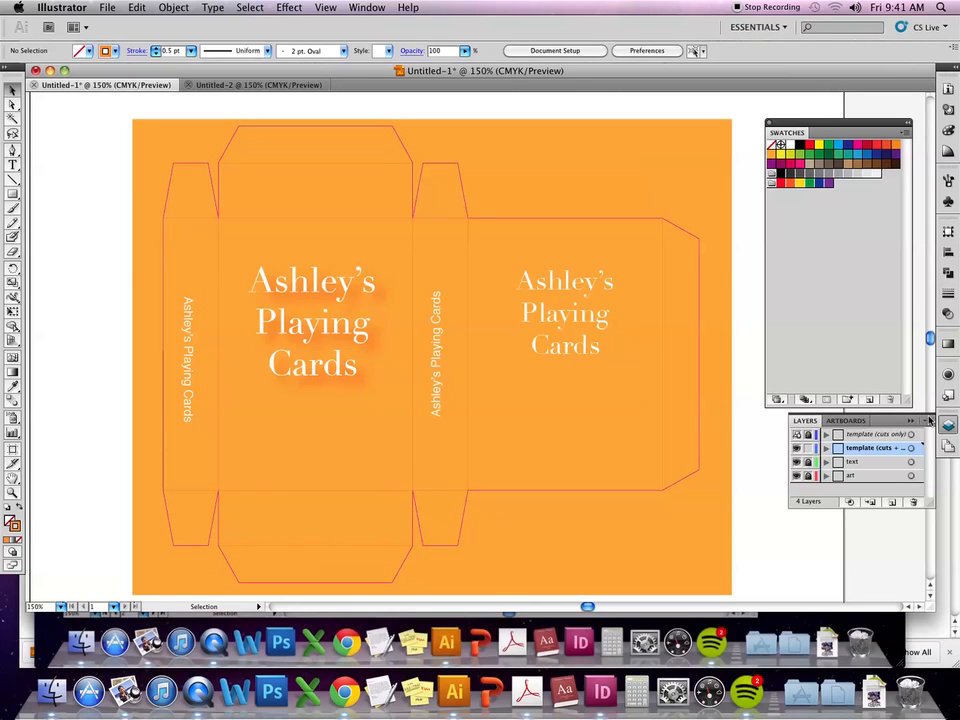
# Turn the template (cuts only) layer into a regular layer and recolor its cut outline's stroke to C=0 M=90 Y=85 K=0.
pyautogui.doubleClick(860, 436)
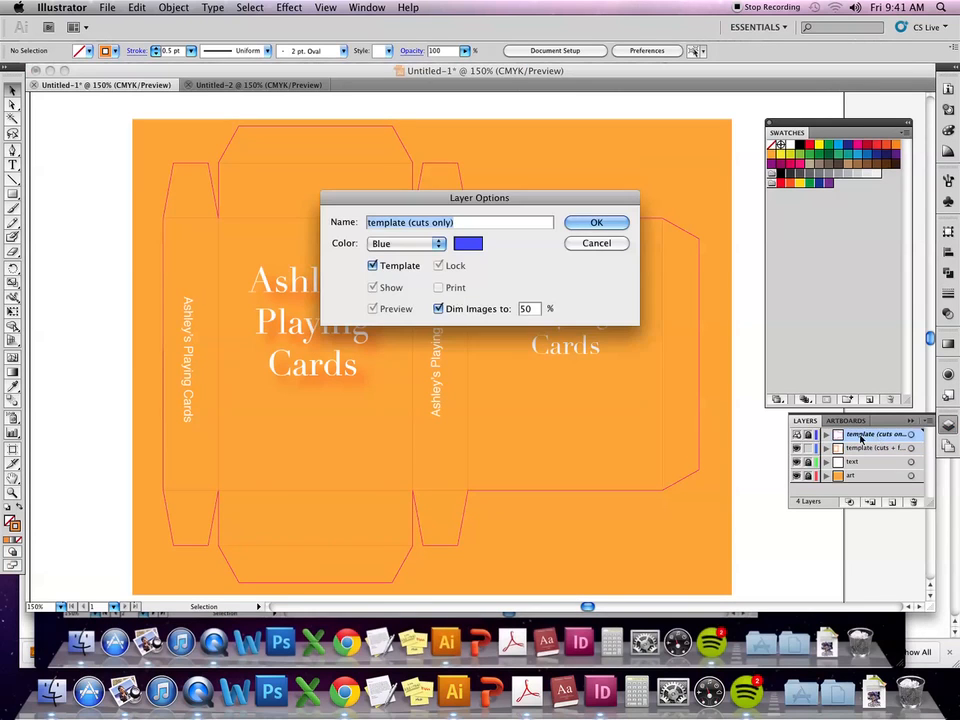
pyautogui.press('Return')
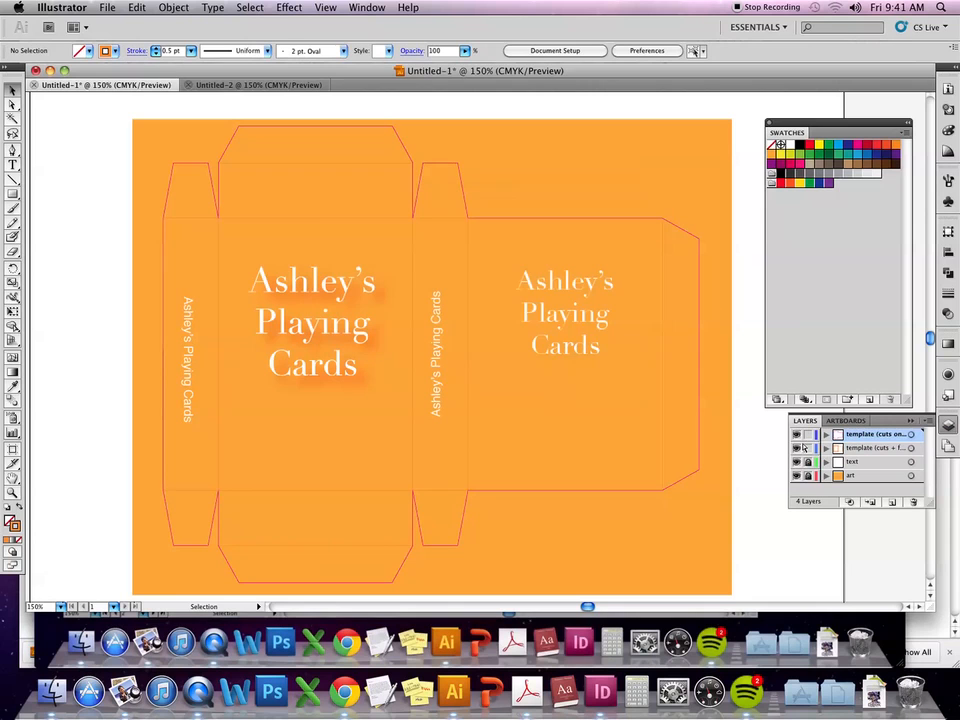
pyautogui.click(700, 345)
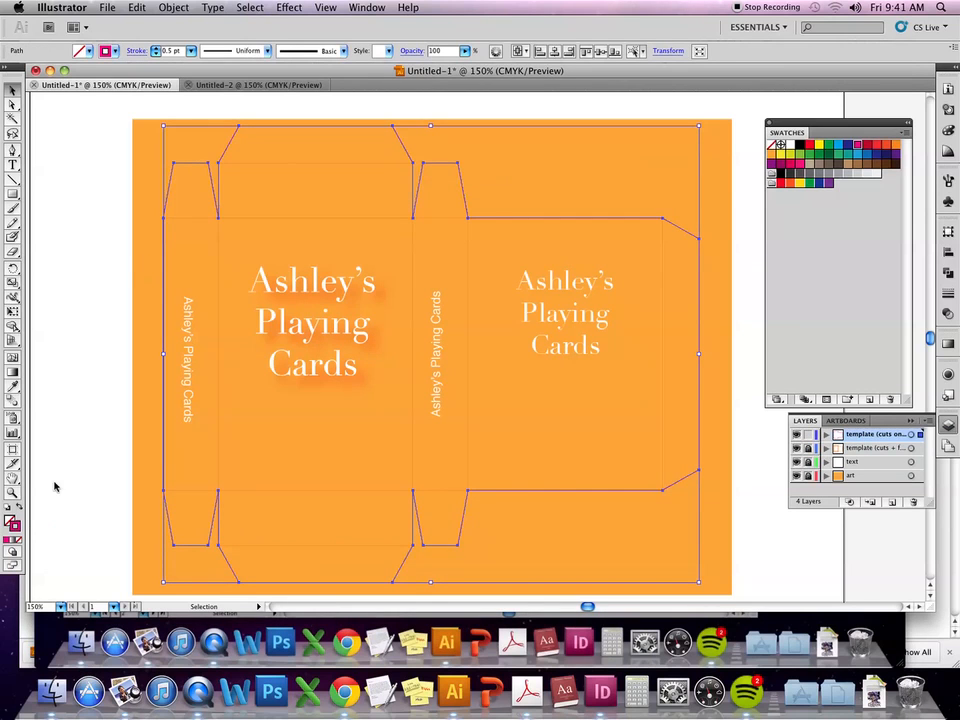
pyautogui.doubleClick(16, 526)
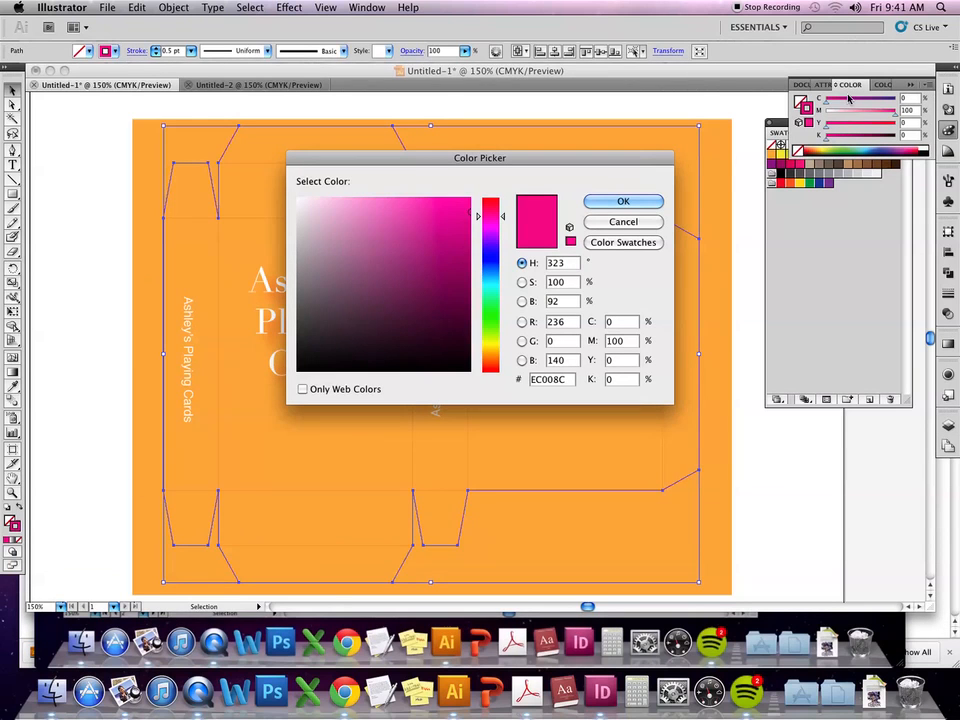
pyautogui.click(621, 242)
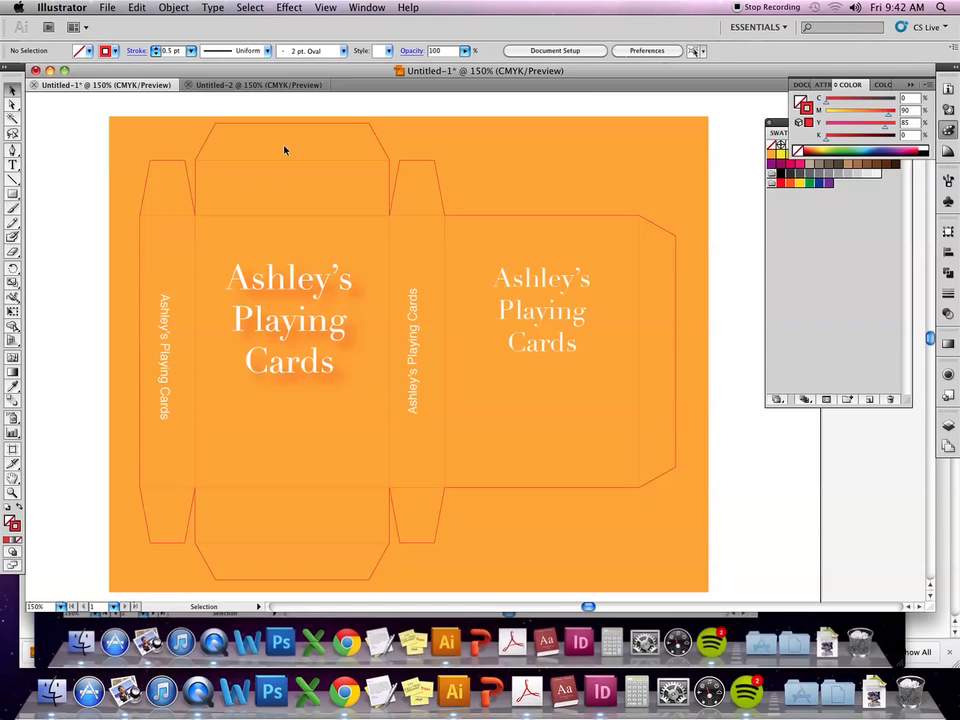
# Curve the two outer corners of the top tuck flap's cut line symmetrically by converting their anchor points to smooth points.
pyautogui.press('super+equal')
pyautogui.press('super+equal')
pyautogui.moveTo(284, 148); pyautogui.dragTo(494, 518)
pyautogui.click(12, 104)
pyautogui.click(166, 268)
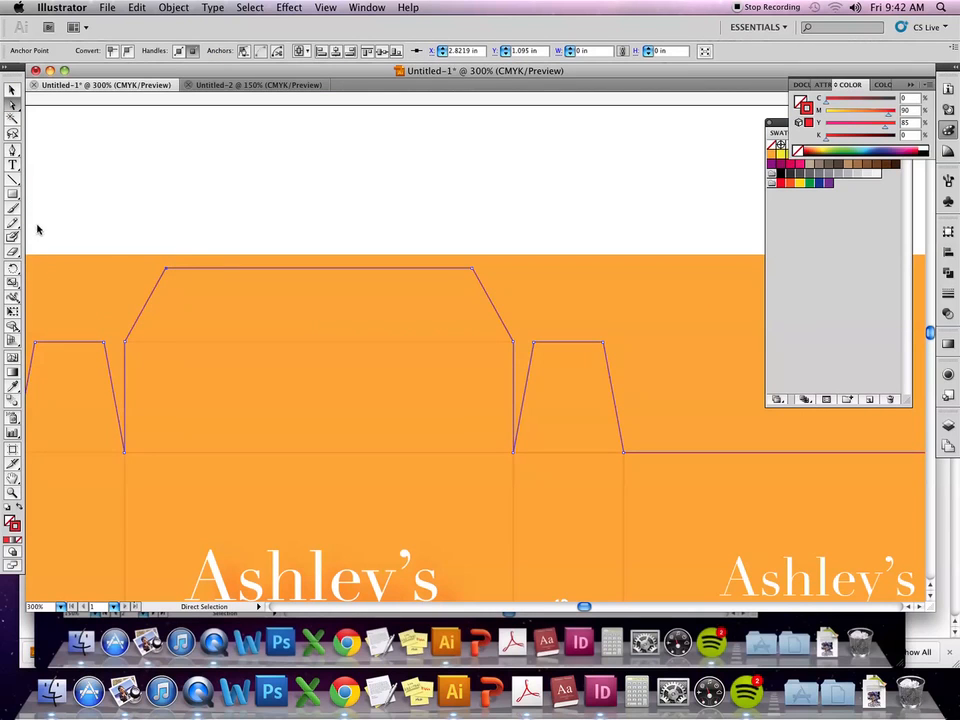
pyautogui.hotkey('shift', 'c')
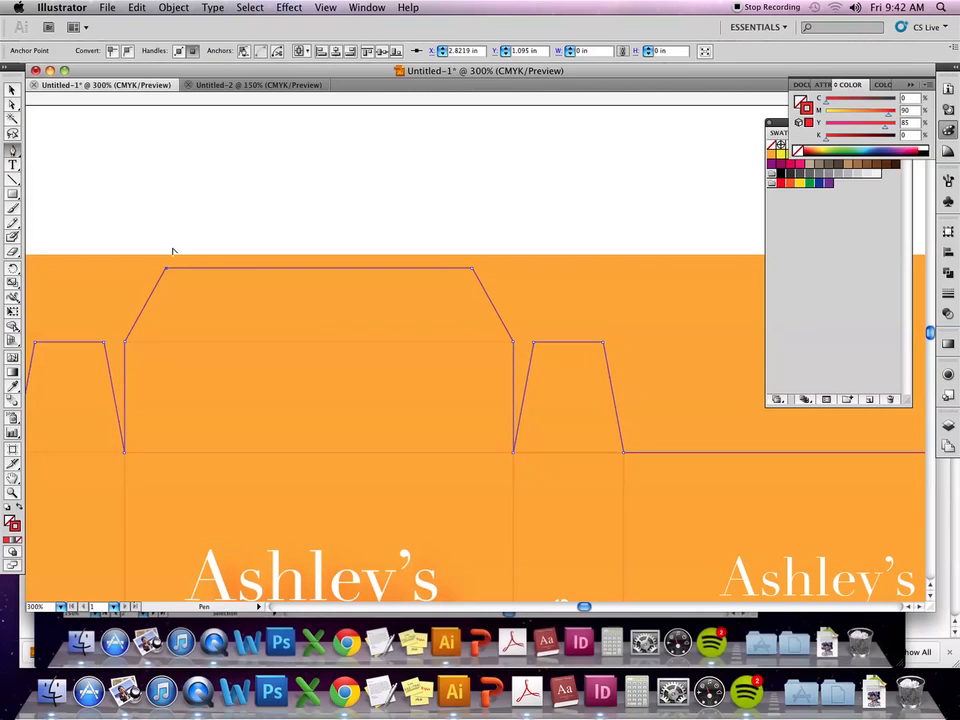
pyautogui.moveTo(166, 268); pyautogui.dragTo(139, 272)
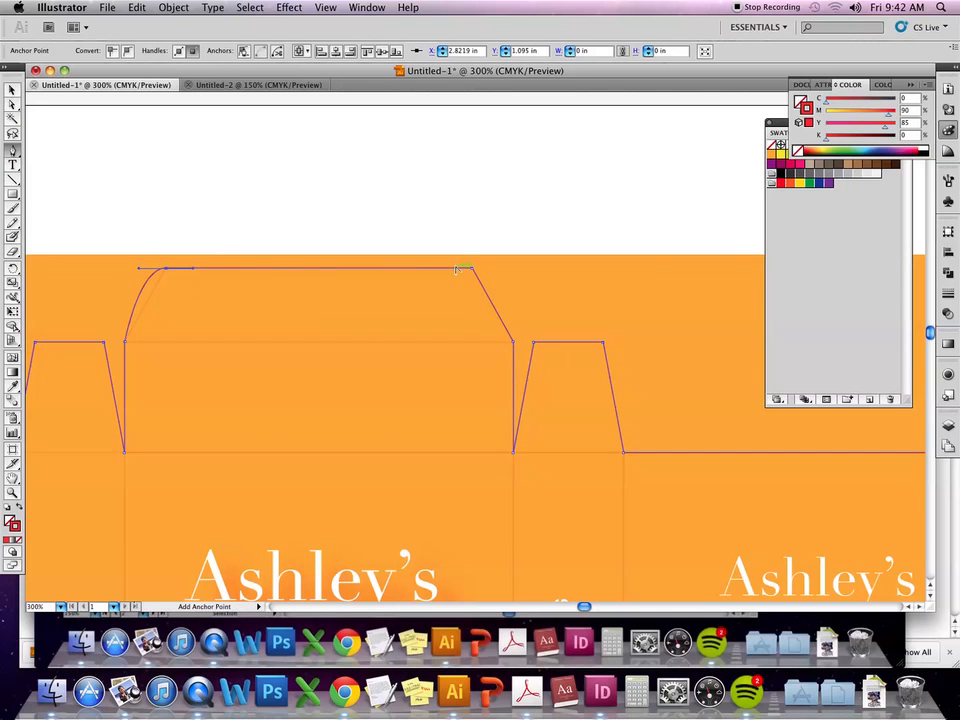
pyautogui.keyDown('super'); pyautogui.click(472, 269); pyautogui.keyUp('super')
pyautogui.moveTo(472, 269); pyautogui.dragTo(444, 270)
pyautogui.keyDown('super'); pyautogui.click(445, 213); pyautogui.keyUp('super')
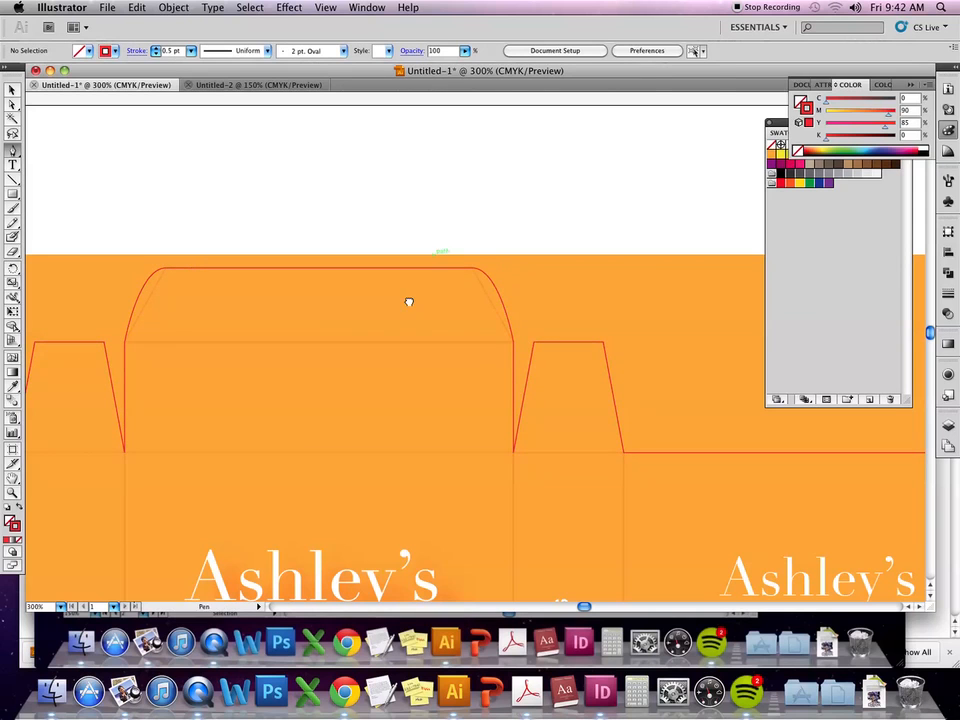
# Examine the remaining flaps and panels of the box up close.
pyautogui.scroll(-5, 327, 497)
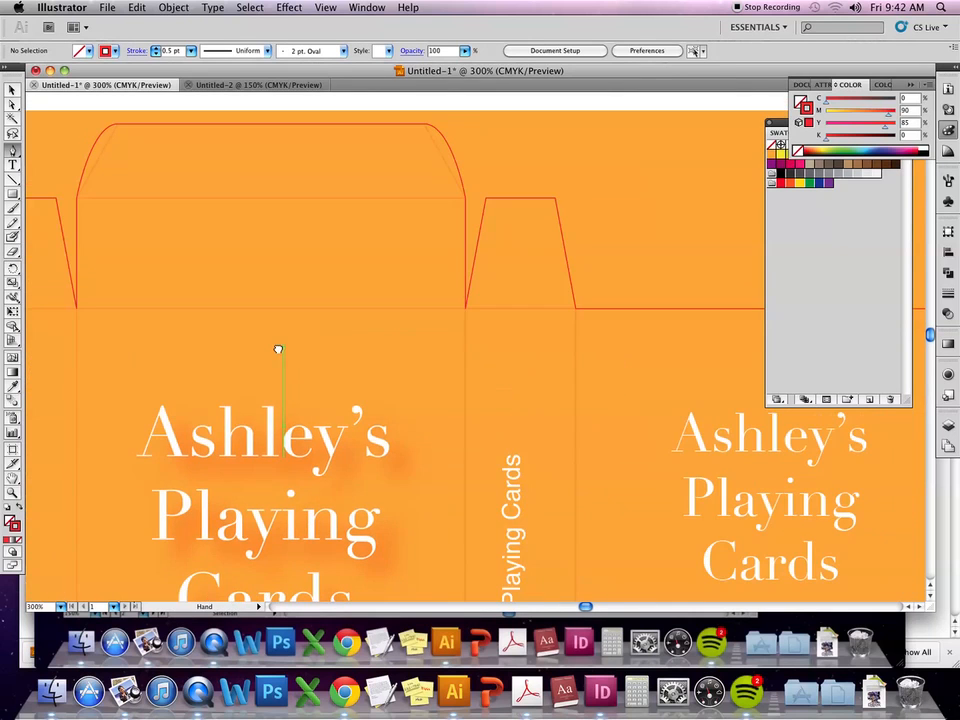
pyautogui.scroll(-5, 279, 347)
pyautogui.hscroll(4, 279, 347)
pyautogui.hscroll(2, 240, 340)
pyautogui.scroll(5, 270, 336)
pyautogui.hscroll(-2, 270, 336)
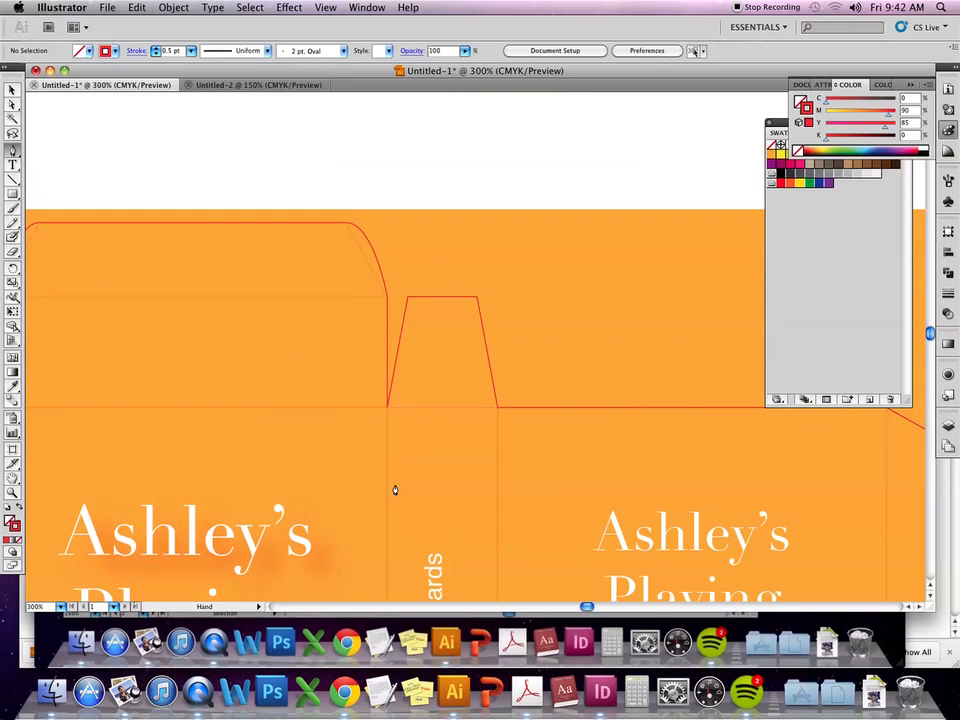
pyautogui.hscroll(-5, 75, 364)
pyautogui.scroll(1, 326, 384)
pyautogui.moveTo(268, 469); pyautogui.dragTo(249, 129)
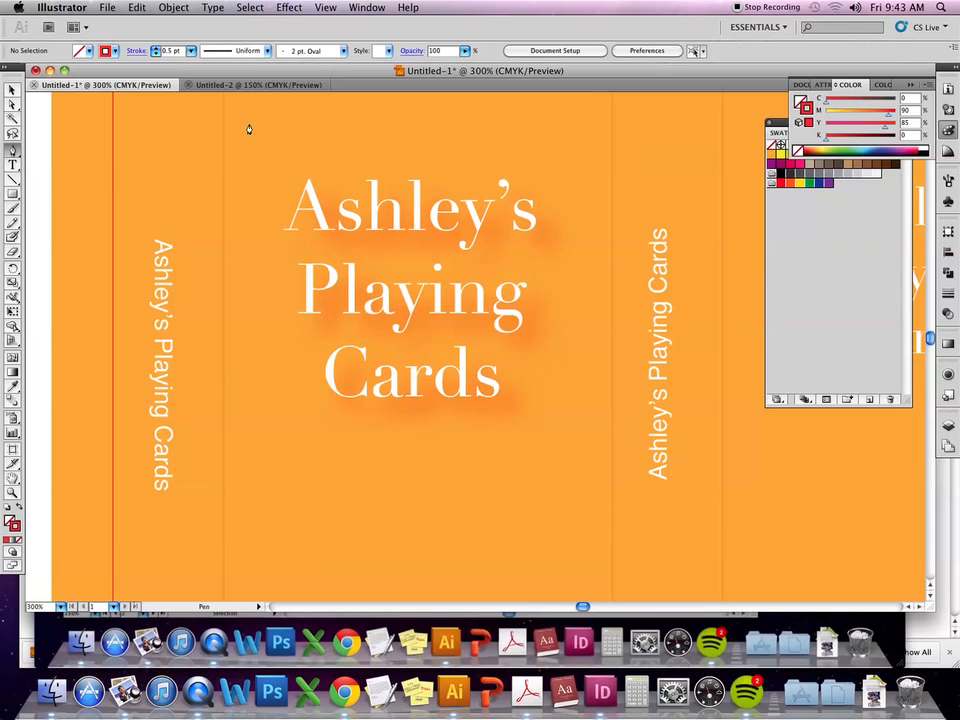
# Collapse the color and swatch controls, hide the template (cuts only) layer and unlock the cuts and folds template layer.
pyautogui.click(12, 104)
pyautogui.scroll(5, 905, 291)
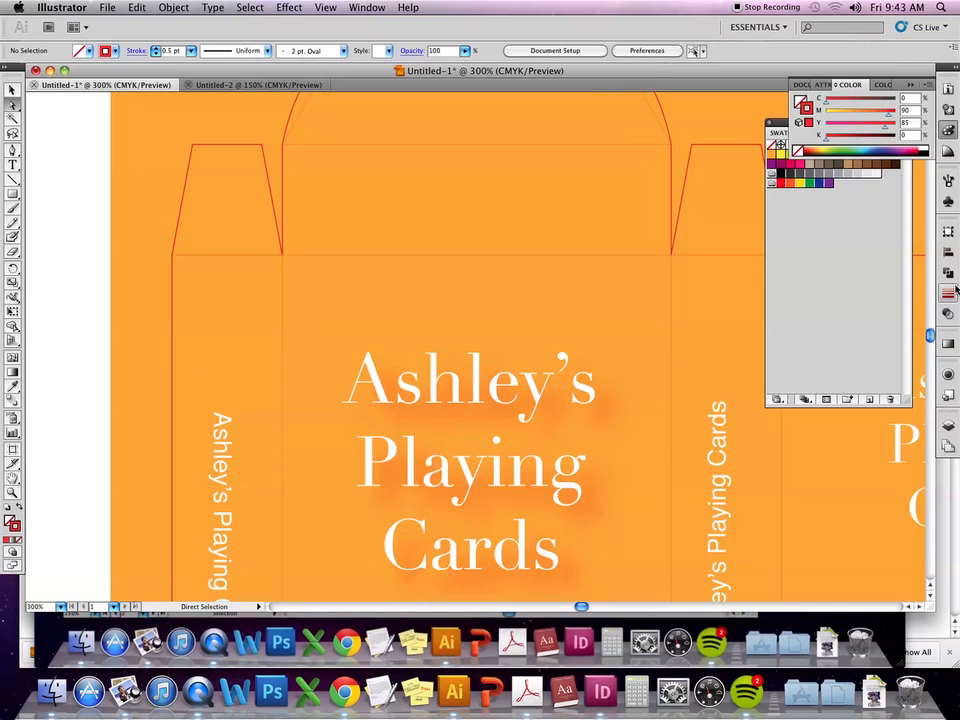
pyautogui.click(910, 86)
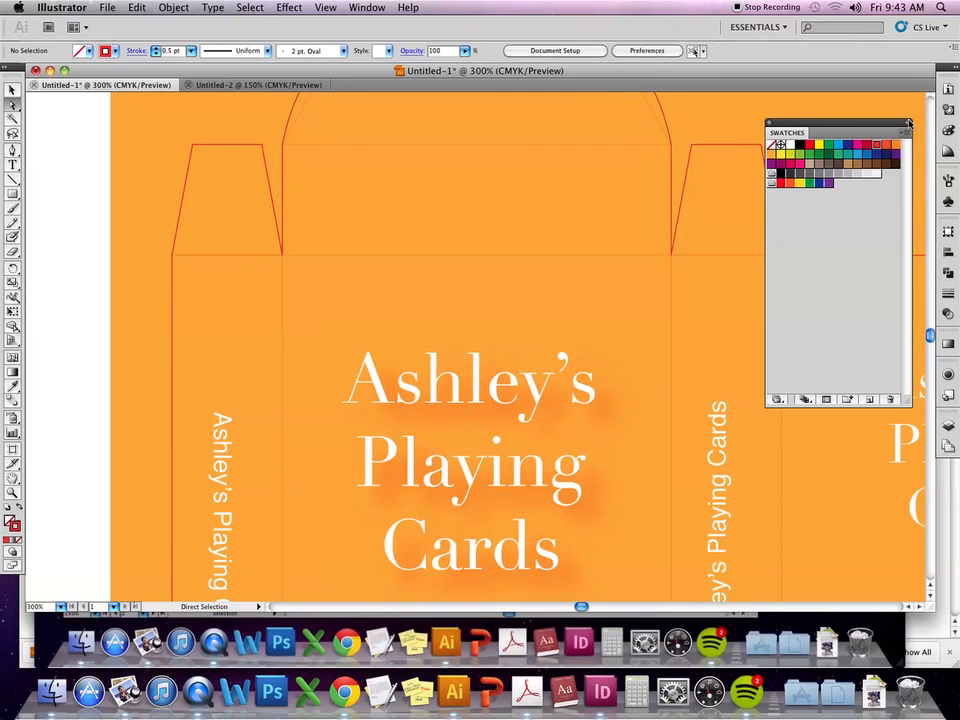
pyautogui.click(908, 122)
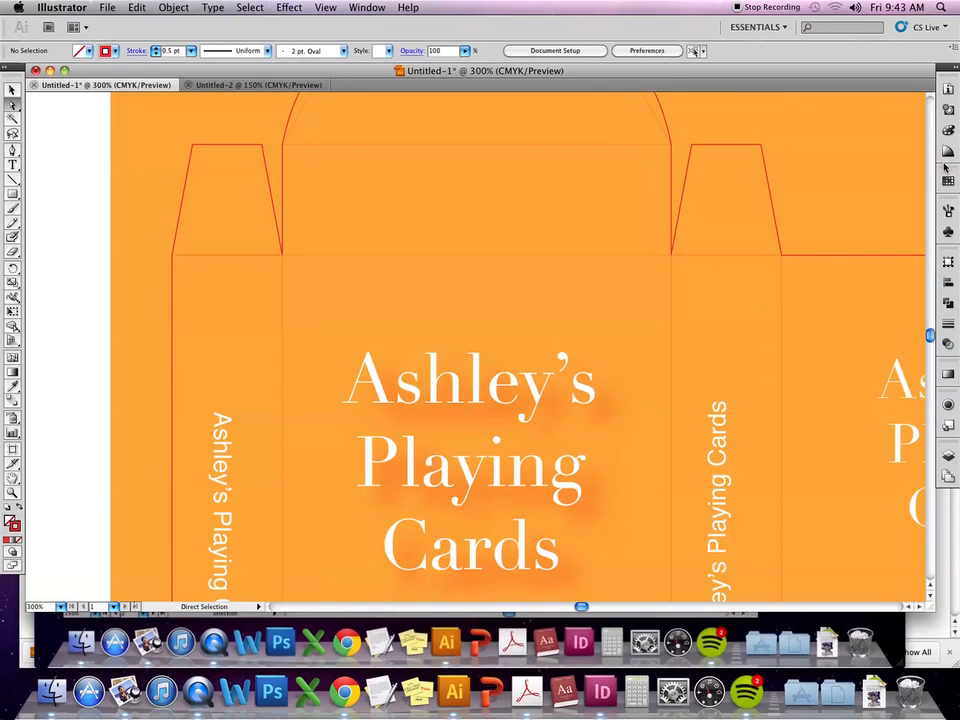
pyautogui.click(949, 456)
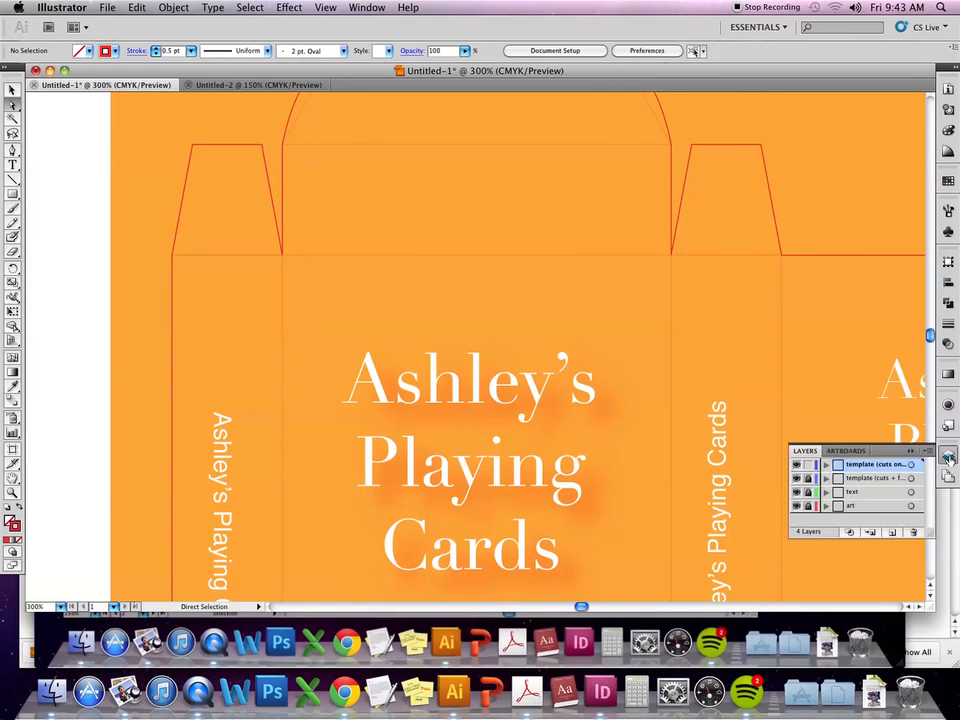
pyautogui.click(797, 466)
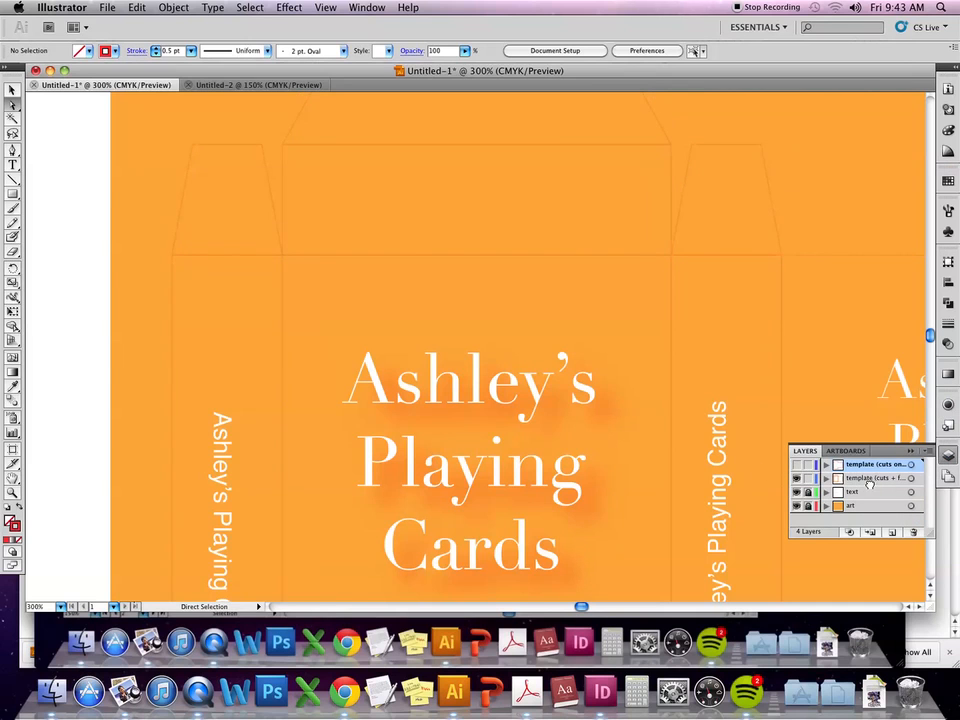
# Widen the leftmost side panel's template rectangle to about 0.98 in by moving its two outer corner anchors outward.
pyautogui.moveTo(700, 319); pyautogui.dragTo(742, 372)
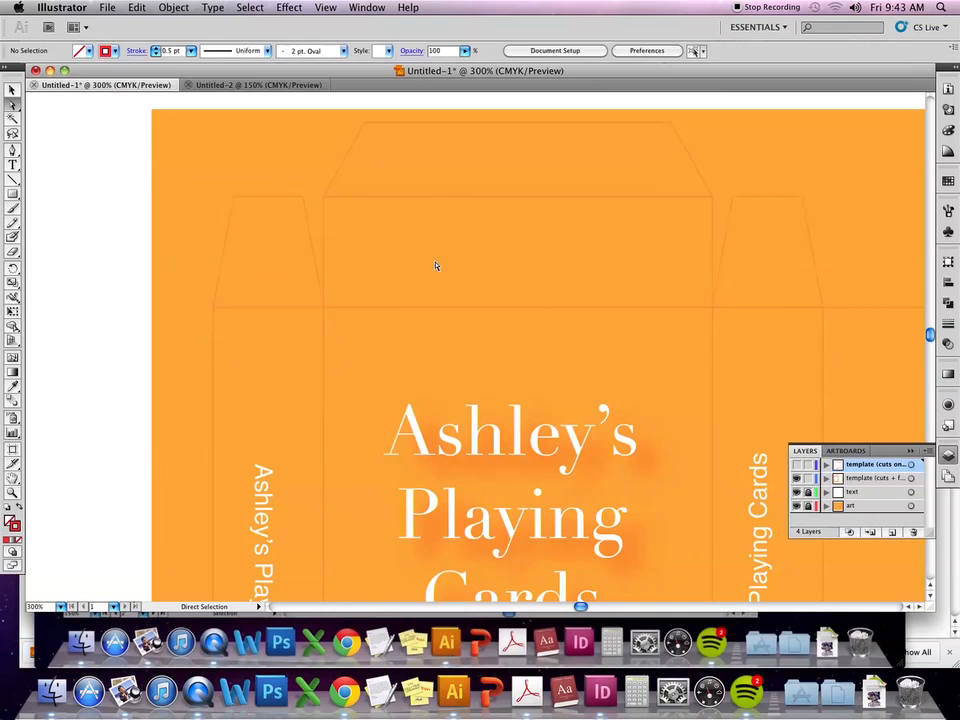
pyautogui.click(364, 308)
pyautogui.moveTo(484, 219); pyautogui.dragTo(463, 226)
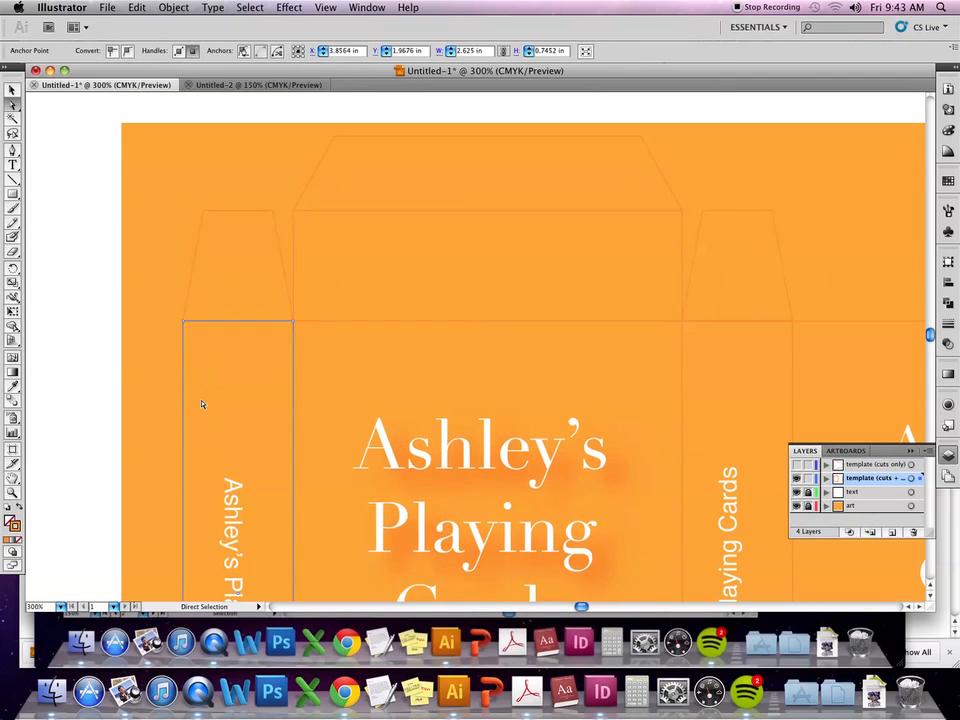
pyautogui.moveTo(183, 383); pyautogui.dragTo(225, 228)
pyautogui.click(225, 169)
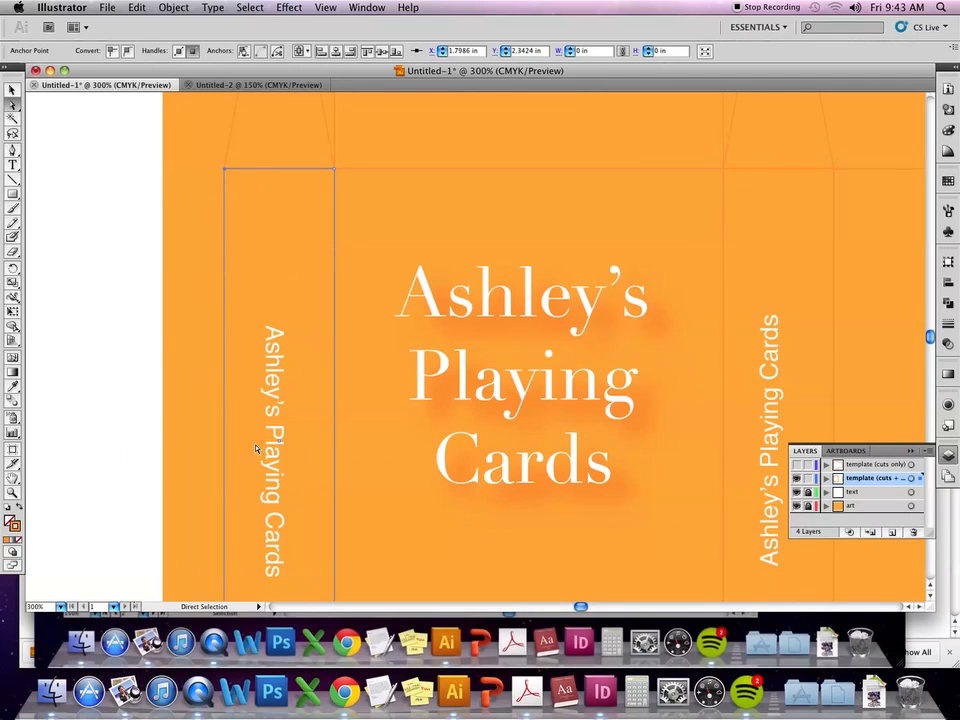
pyautogui.scroll(-6, 261, 313)
pyautogui.click(277, 414)
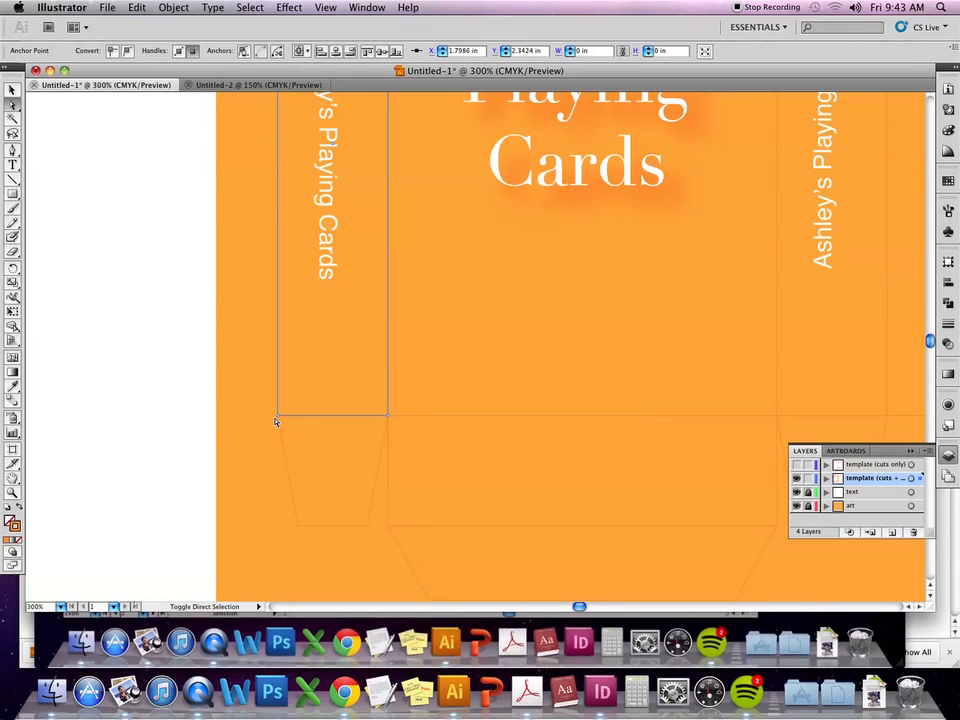
pyautogui.click(287, 363)
pyautogui.moveTo(279, 364); pyautogui.dragTo(243, 365)
pyautogui.press('super+minus')
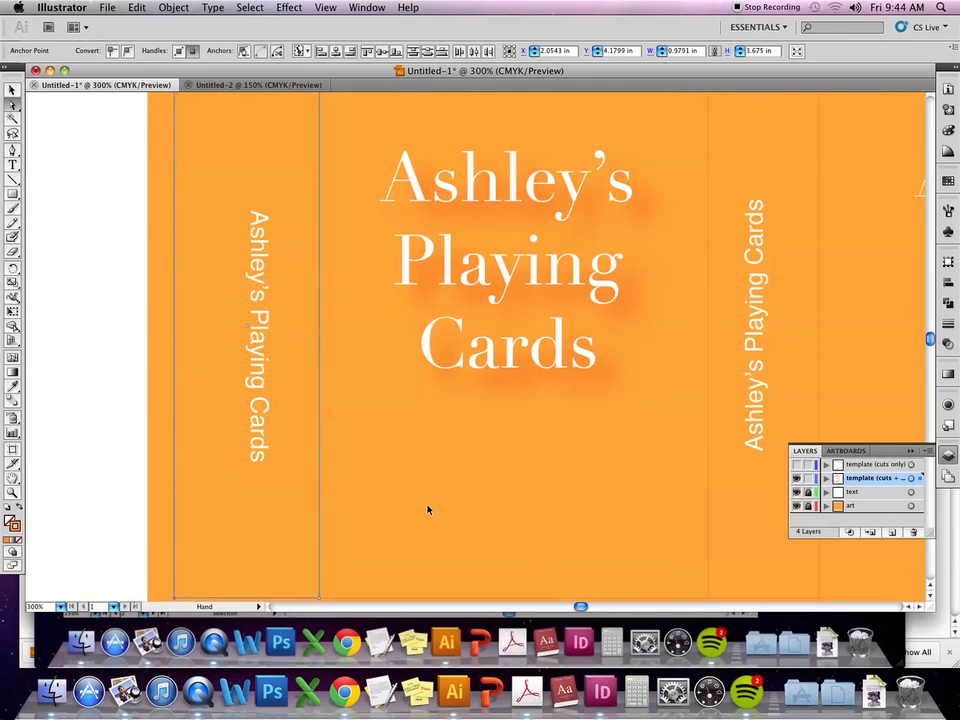
pyautogui.press('super+minus')
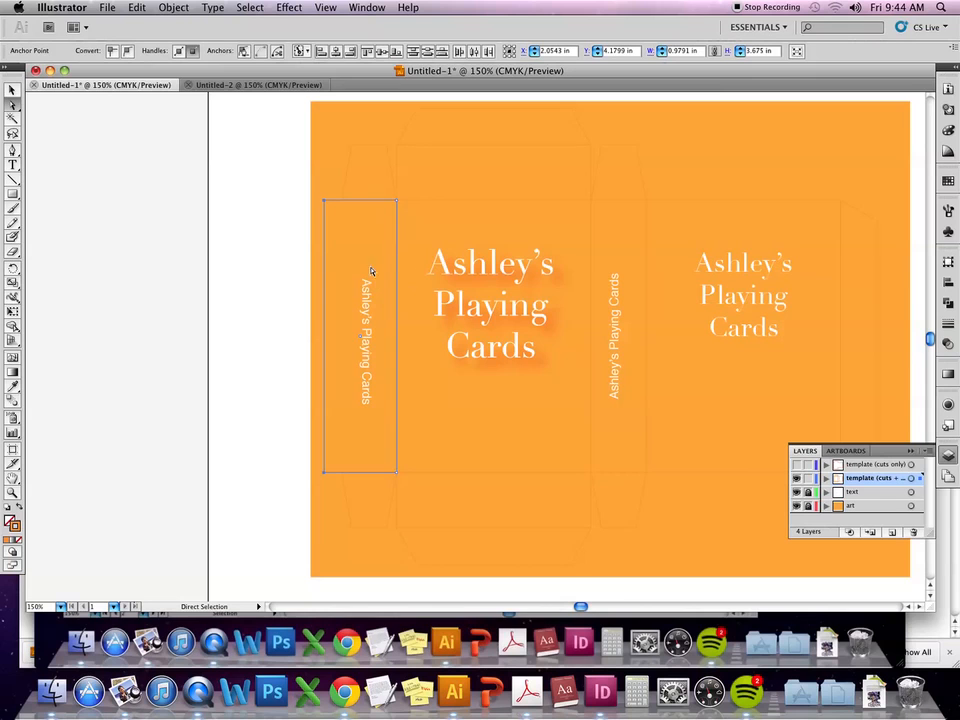
# Move the widened side panel rectangle over the front panel and rotate it 90 degrees to lie horizontally.
pyautogui.click(12, 90)
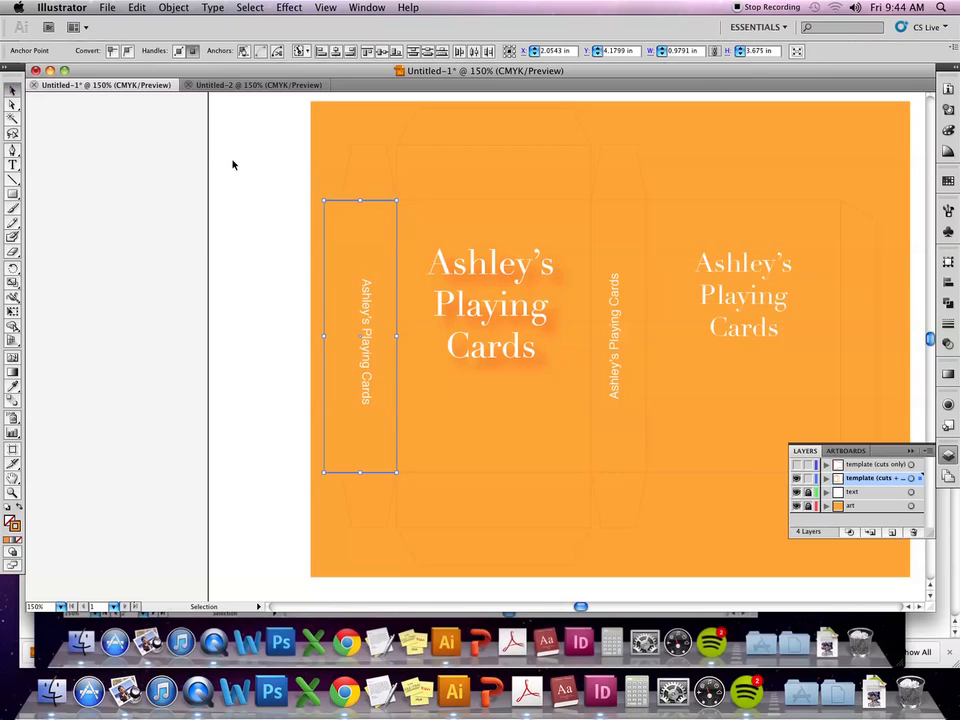
pyautogui.click(356, 225)
pyautogui.click(326, 256)
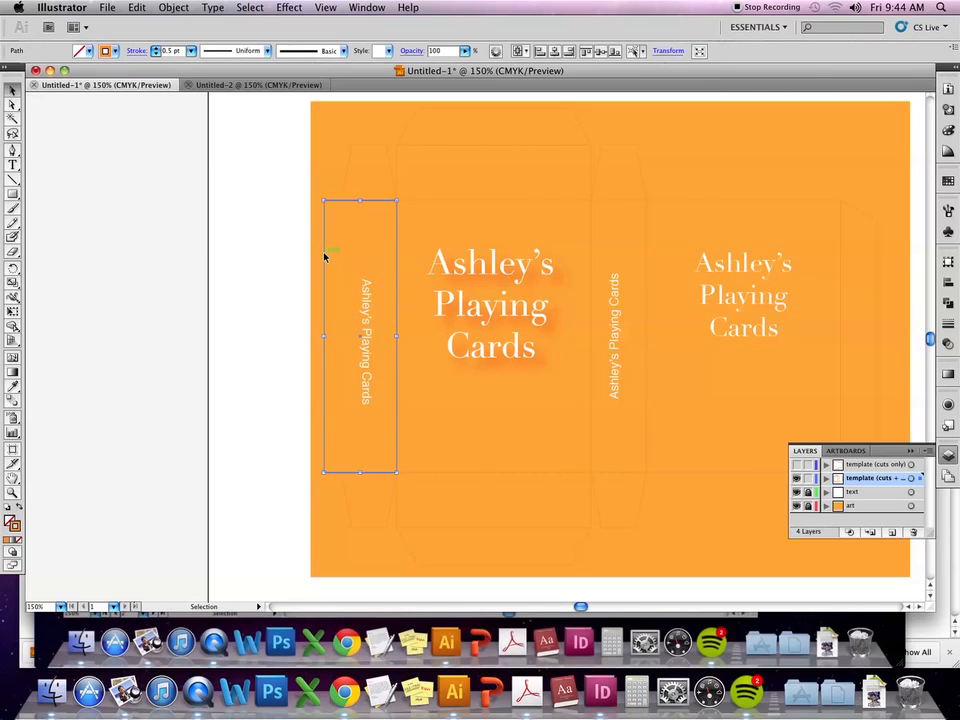
pyautogui.click(317, 261)
pyautogui.click(324, 255)
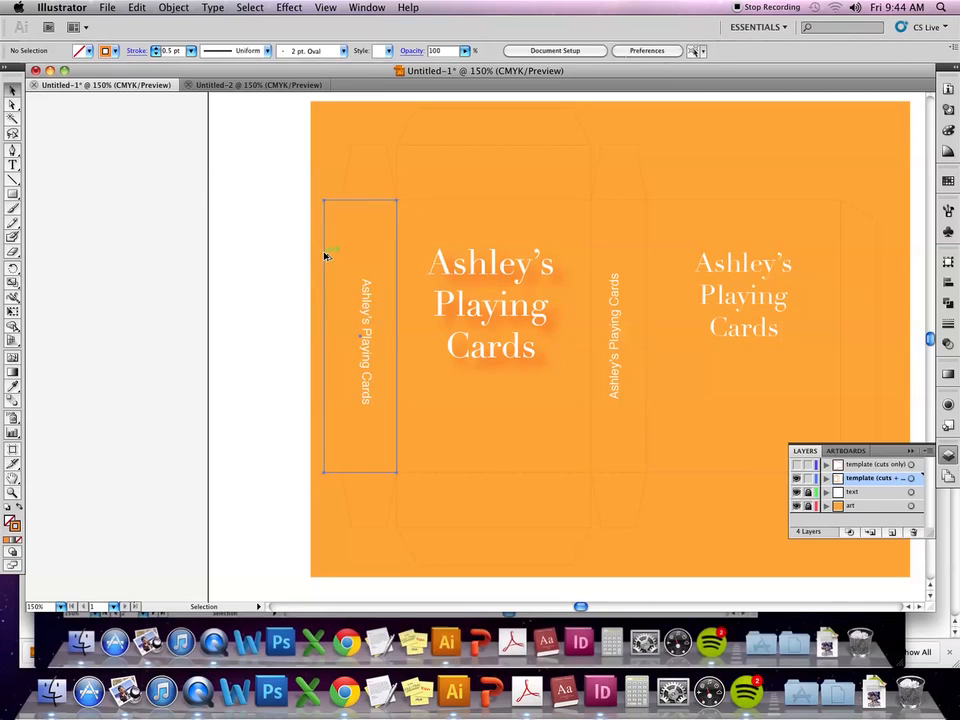
pyautogui.moveTo(324, 255); pyautogui.dragTo(487, 219)
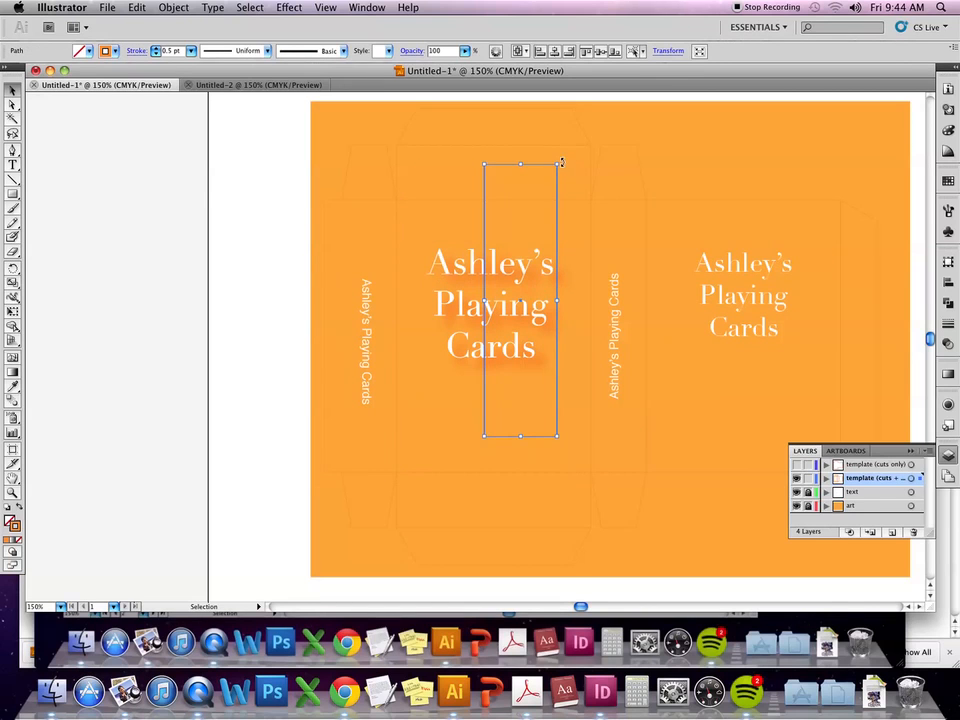
pyautogui.moveTo(561, 165); pyautogui.dragTo(590, 359)
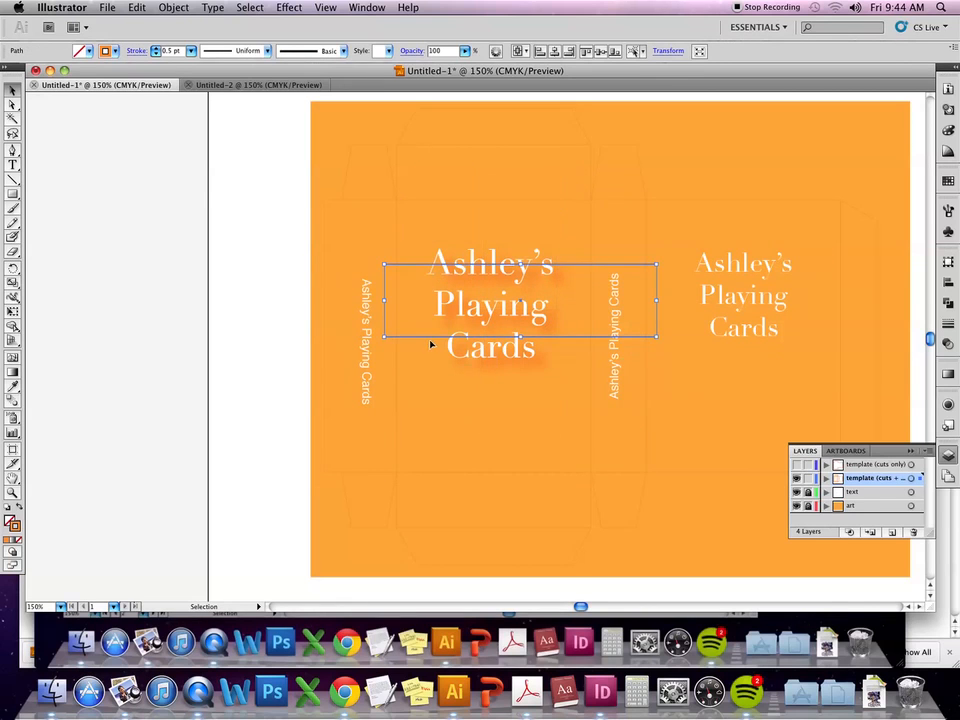
# Place the rotated rectangle directly above the front panel and narrow it to the front panel's width.
pyautogui.moveTo(435, 336); pyautogui.dragTo(439, 204)
pyautogui.scroll(5, 690, 238)
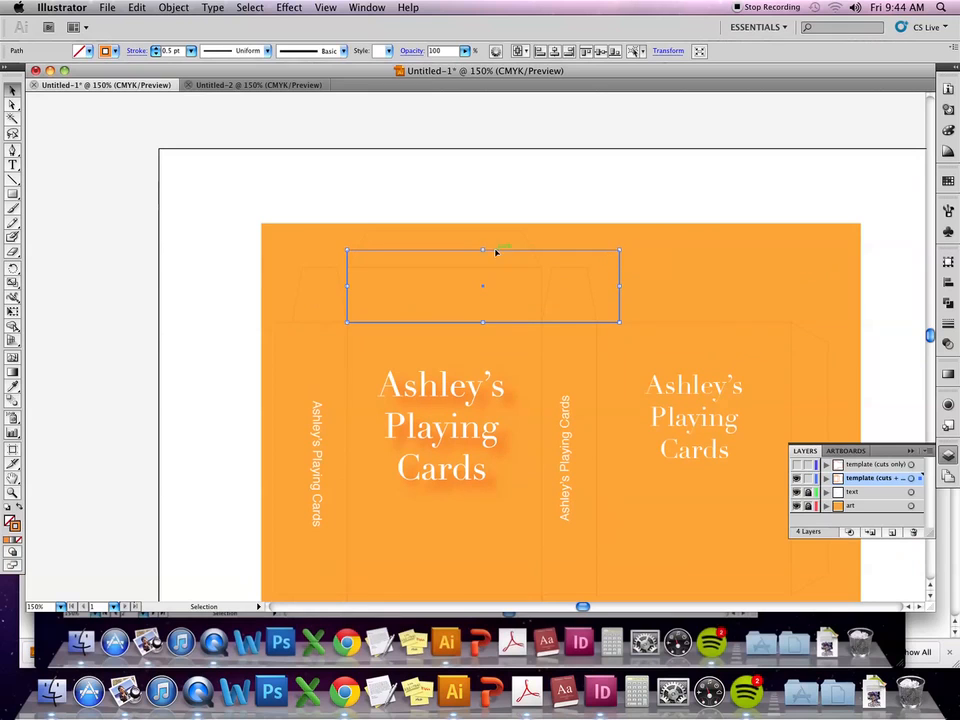
pyautogui.moveTo(620, 284); pyautogui.dragTo(546, 285)
pyautogui.click(592, 243)
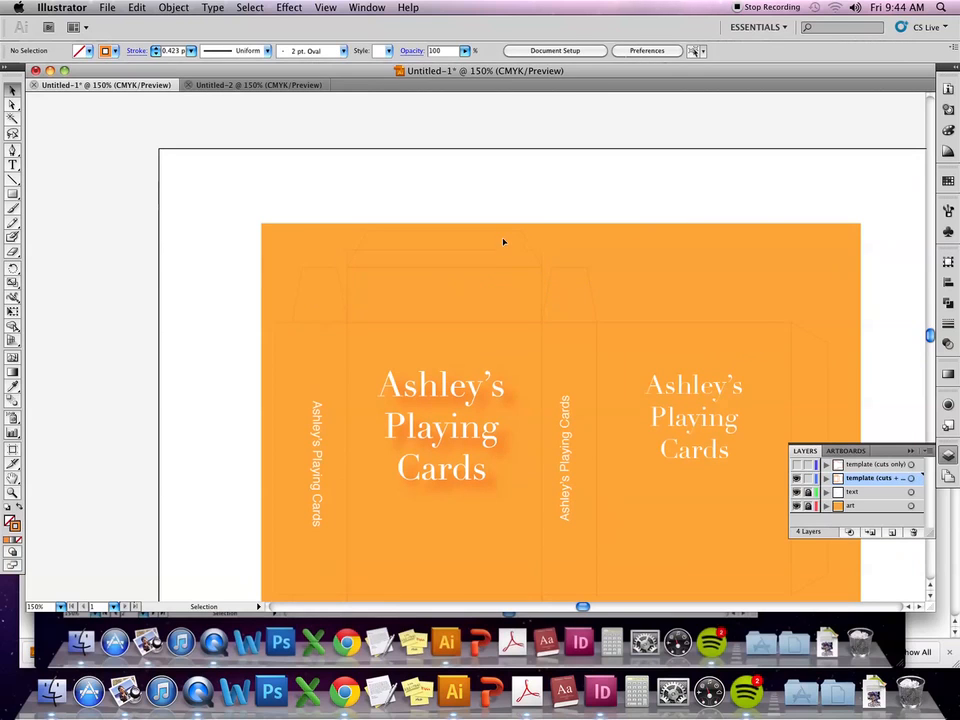
# Move the top tuck flap up to meet the new top panel and delete the old top panel rectangle.
pyautogui.moveTo(506, 236); pyautogui.dragTo(506, 214)
pyautogui.click(612, 218)
pyautogui.click(442, 268)
pyautogui.press('Delete')
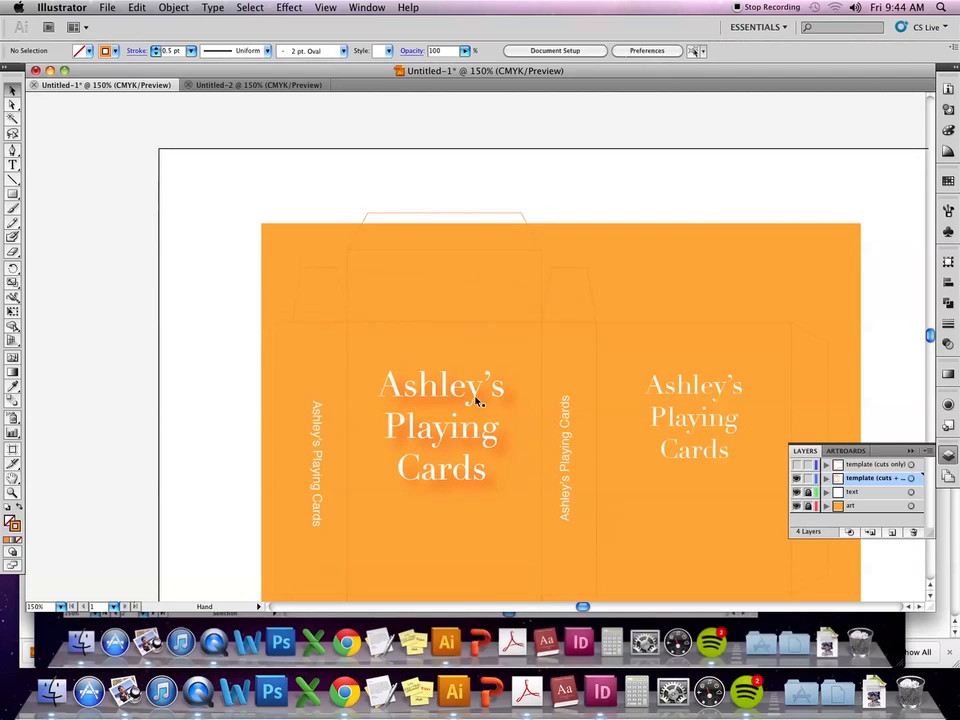
# Move the bottom tuck flap's outline down so its outer edge extends slightly past the orange background.
pyautogui.moveTo(476, 409); pyautogui.dragTo(480, 257)
pyautogui.moveTo(547, 122); pyautogui.dragTo(476, 510)
pyautogui.click(479, 528)
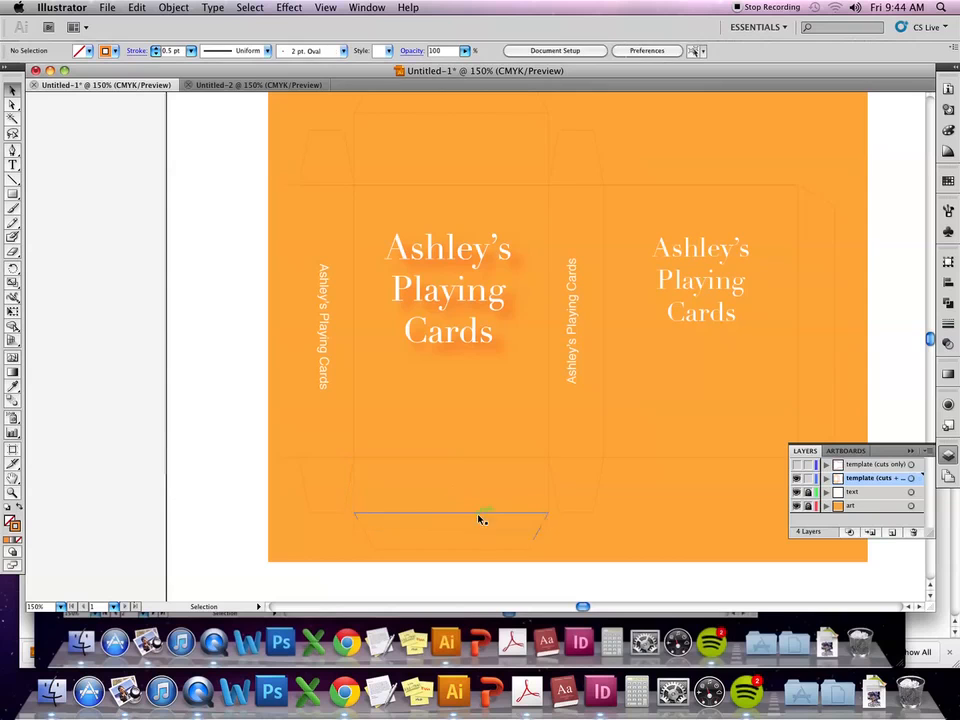
pyautogui.click(480, 551)
pyautogui.doubleClick(480, 551)
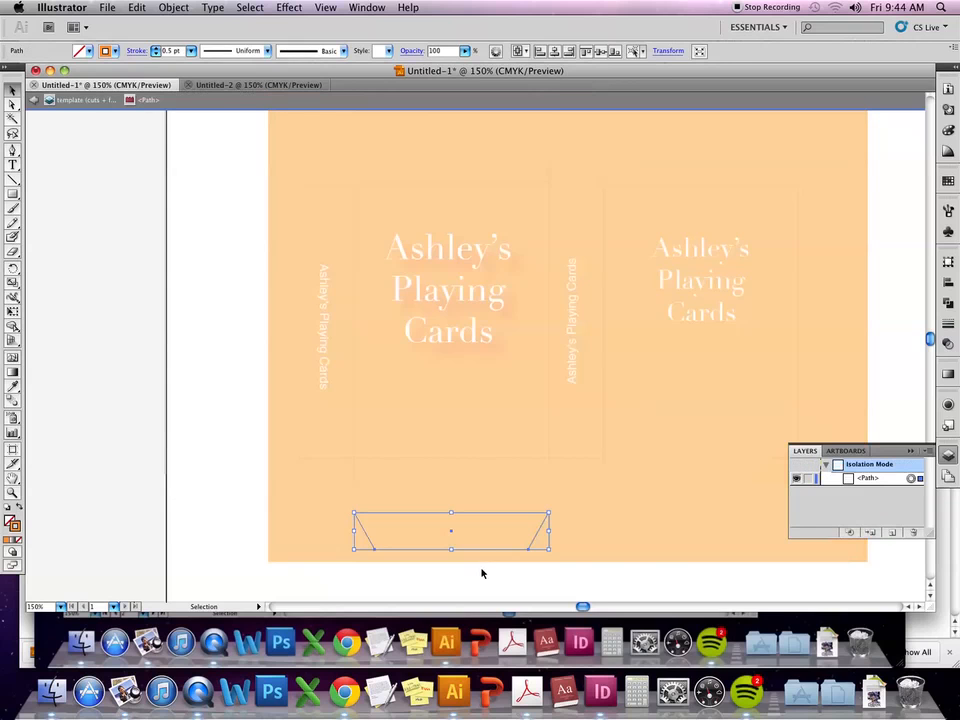
pyautogui.doubleClick(504, 574)
pyautogui.click(524, 570)
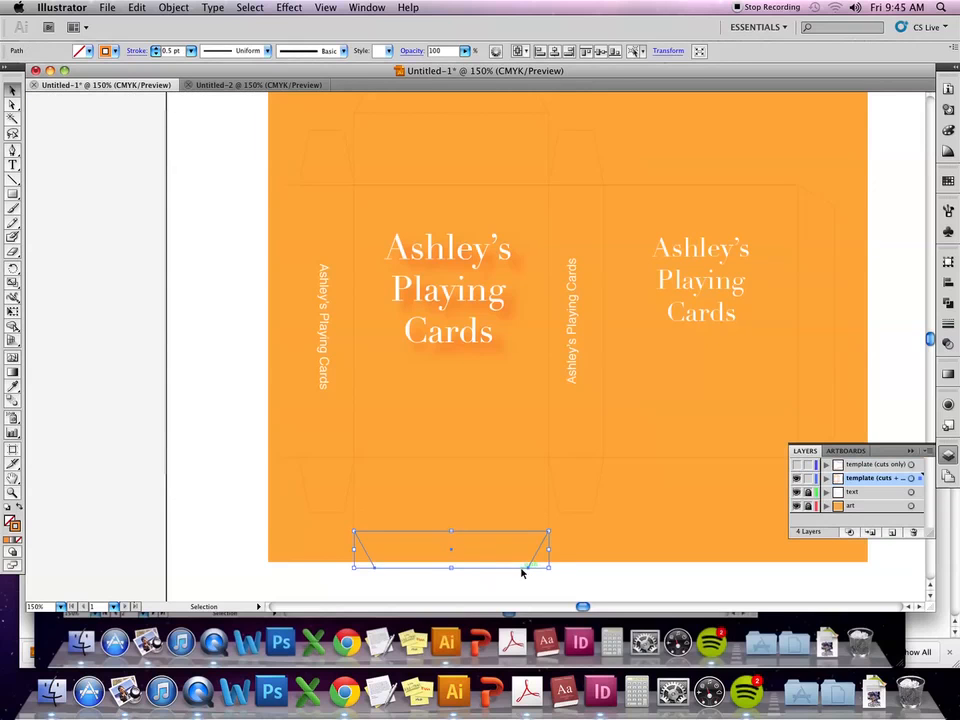
pyautogui.click(617, 539)
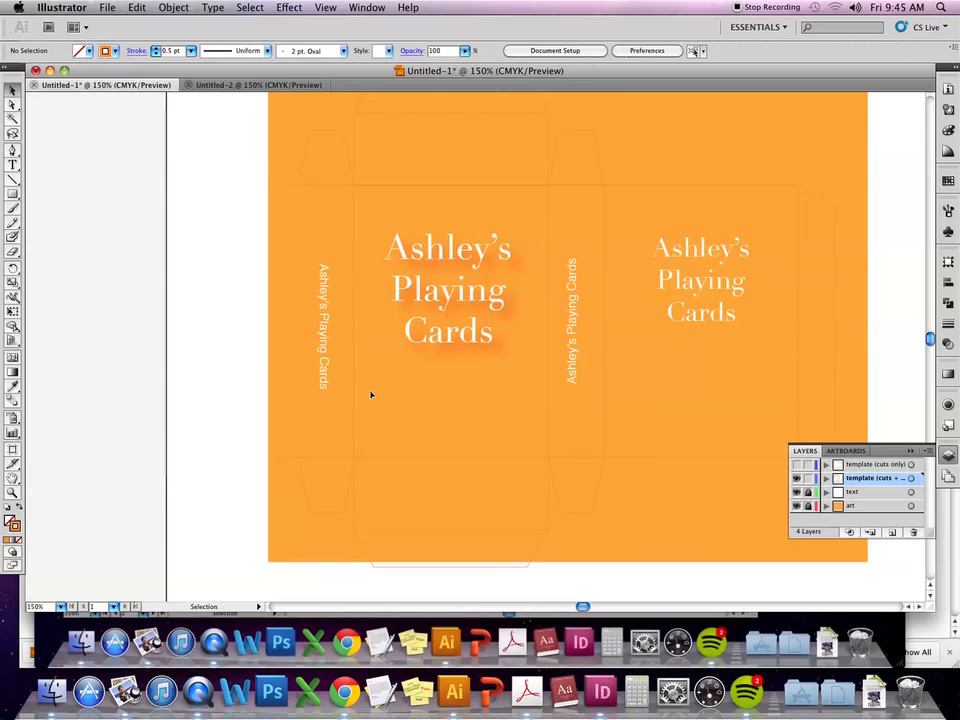
# Copy the widened side panel rectangle against the front panel's right edge, in place of the narrower right side panel.
pyautogui.click(283, 414)
pyautogui.moveTo(283, 414); pyautogui.dragTo(549, 421)
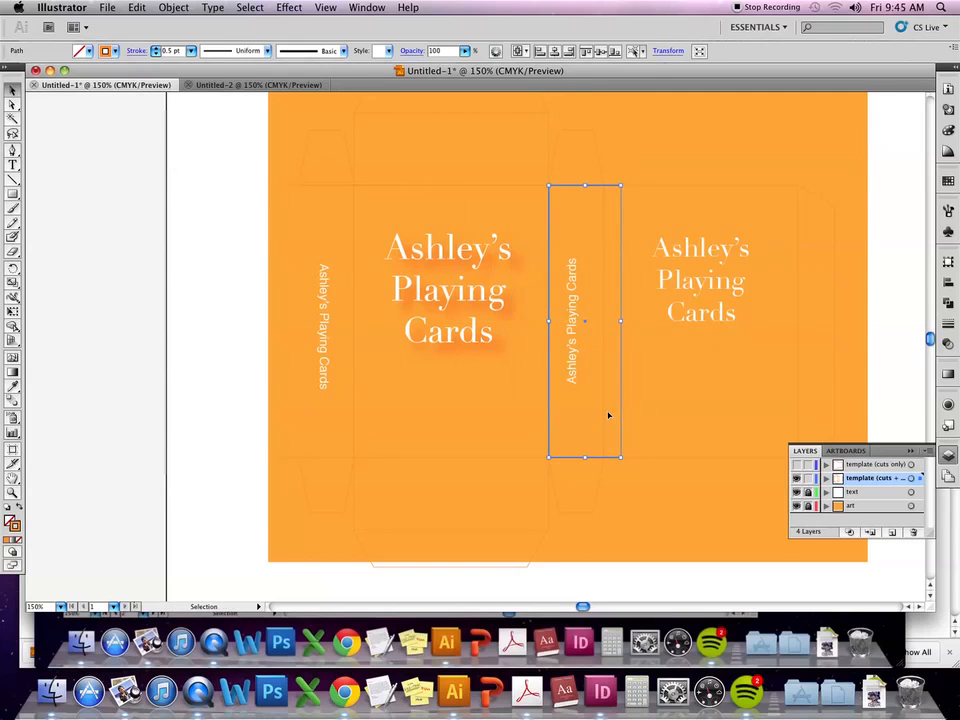
pyautogui.click(609, 418)
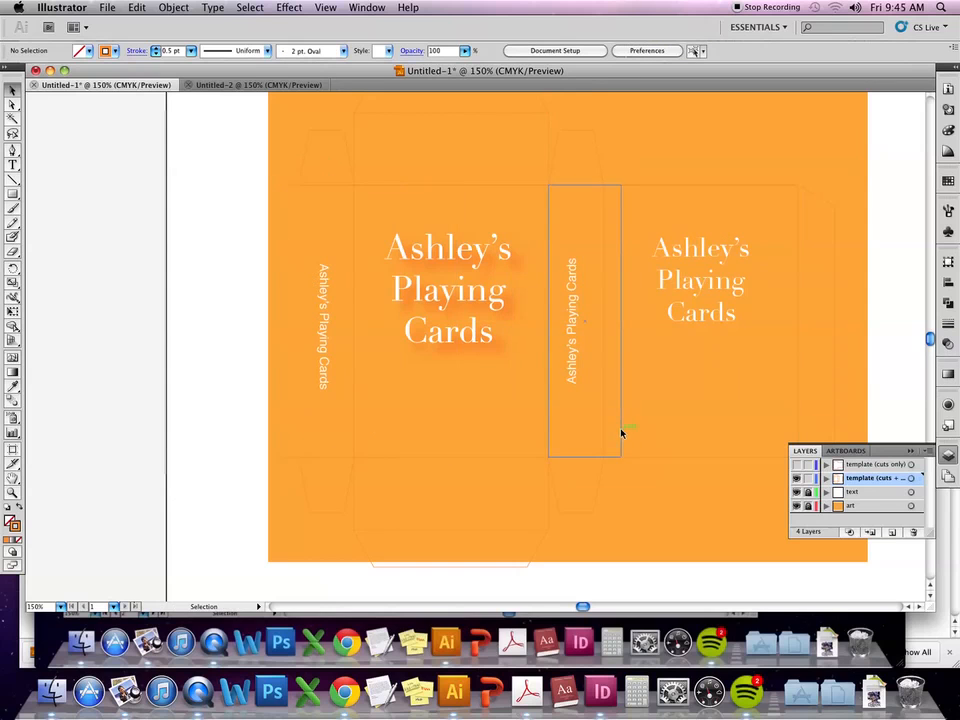
# Move the back panel and its glue flap right until they meet the edge of the widened side panel.
pyautogui.moveTo(899, 289); pyautogui.dragTo(785, 377)
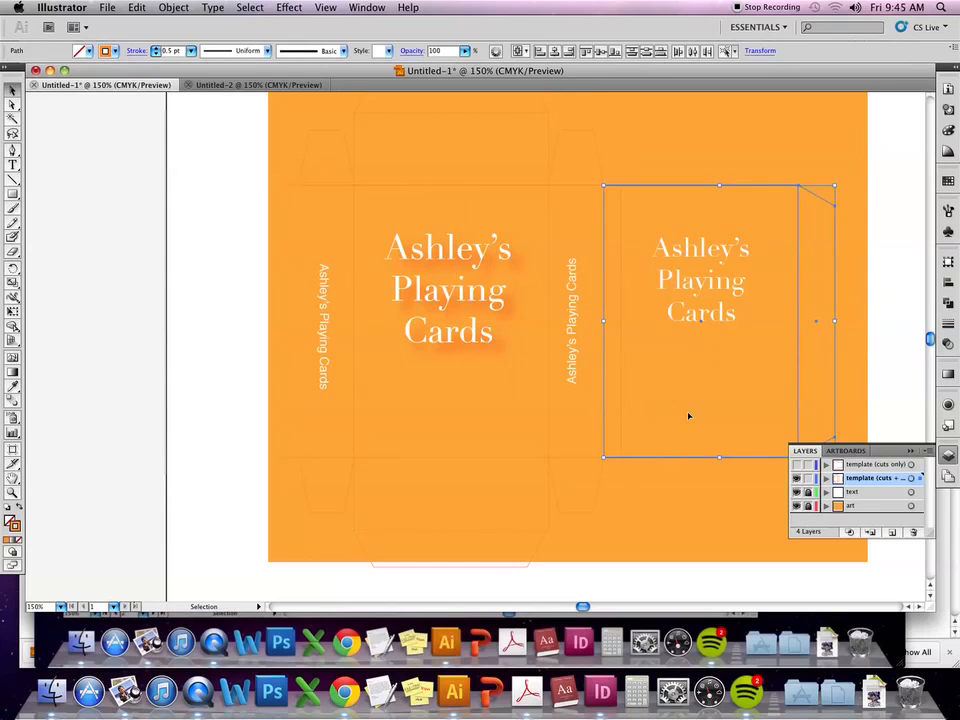
pyautogui.moveTo(639, 459); pyautogui.dragTo(656, 461)
pyautogui.click(629, 510)
pyautogui.scroll(2, 608, 510)
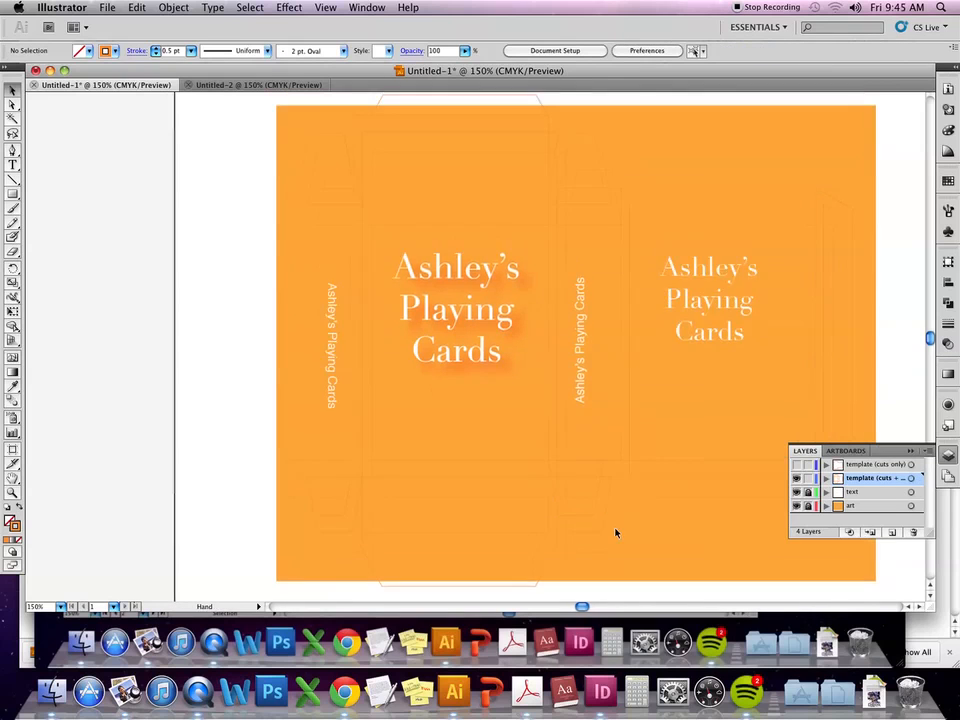
# Widen both top dust flaps outward to match the width of the widened side panels.
pyautogui.click(363, 180)
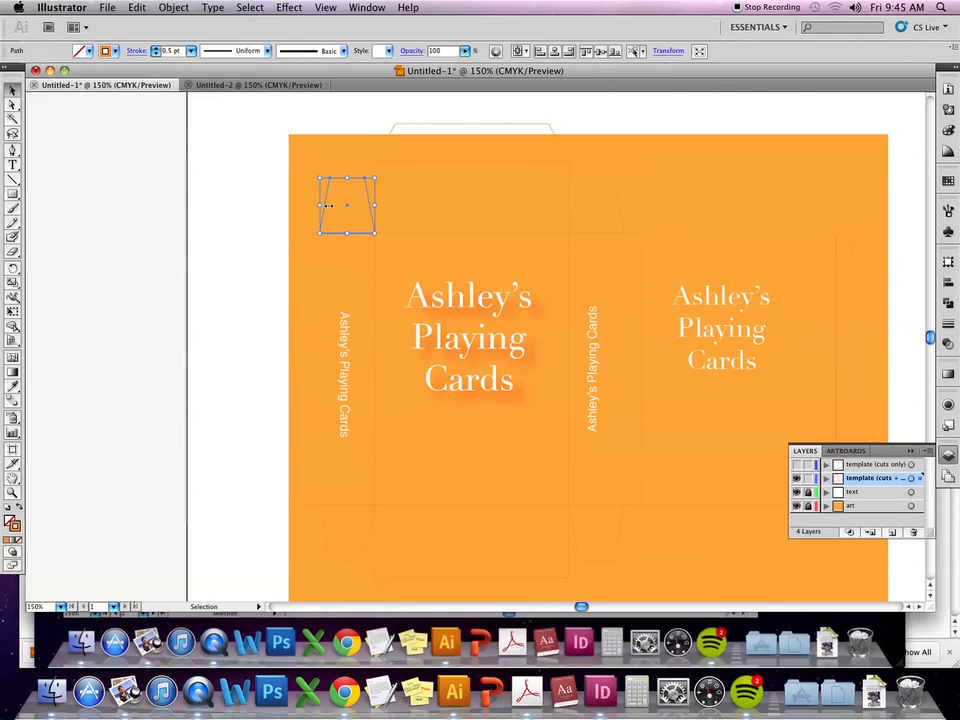
pyautogui.moveTo(319, 205); pyautogui.dragTo(308, 208)
pyautogui.click(624, 204)
pyautogui.moveTo(624, 204); pyautogui.dragTo(641, 205)
pyautogui.scroll(-2, 555, 418)
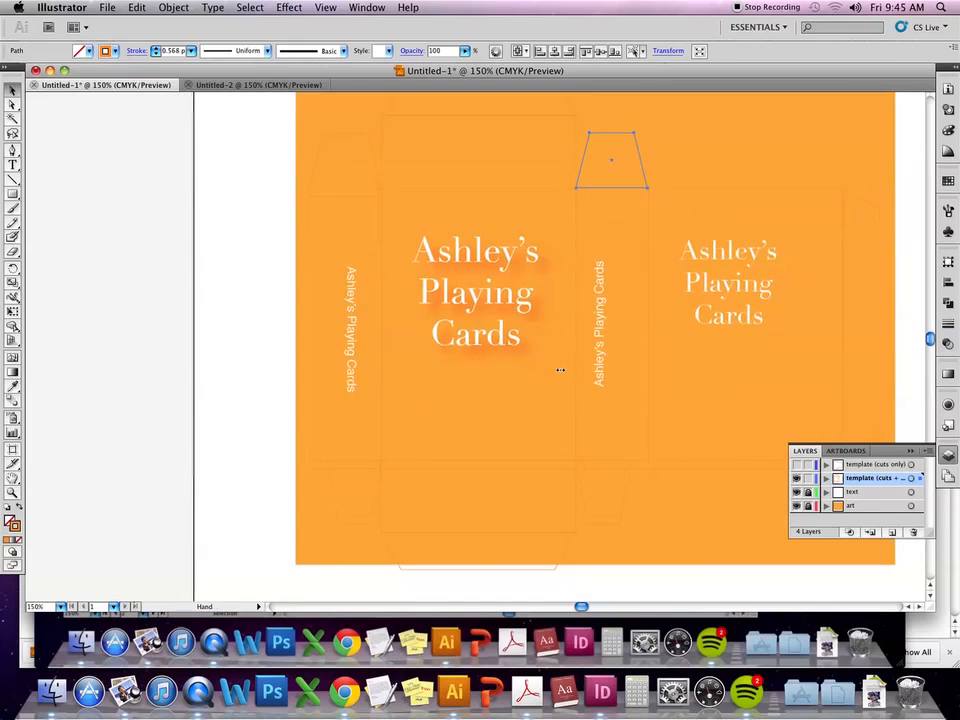
pyautogui.moveTo(650, 160); pyautogui.dragTo(647, 159)
# Widen both bottom dust flaps outward to match the width of the widened side panels.
pyautogui.click(514, 424)
pyautogui.moveTo(514, 424); pyautogui.dragTo(531, 296)
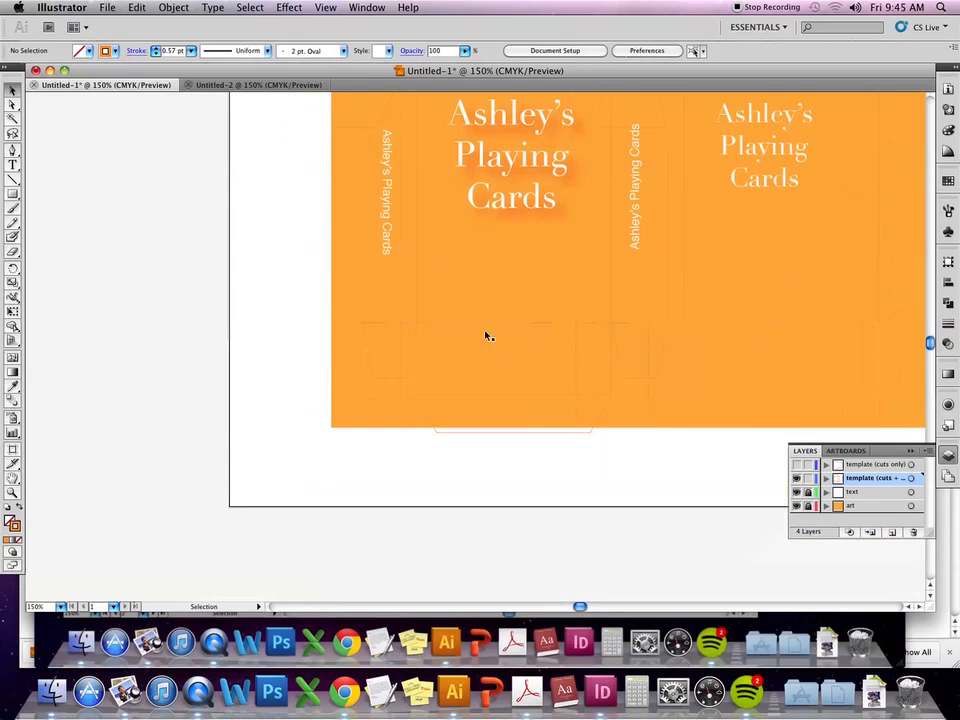
pyautogui.click(369, 375)
pyautogui.moveTo(368, 356); pyautogui.dragTo(343, 356)
pyautogui.click(659, 357)
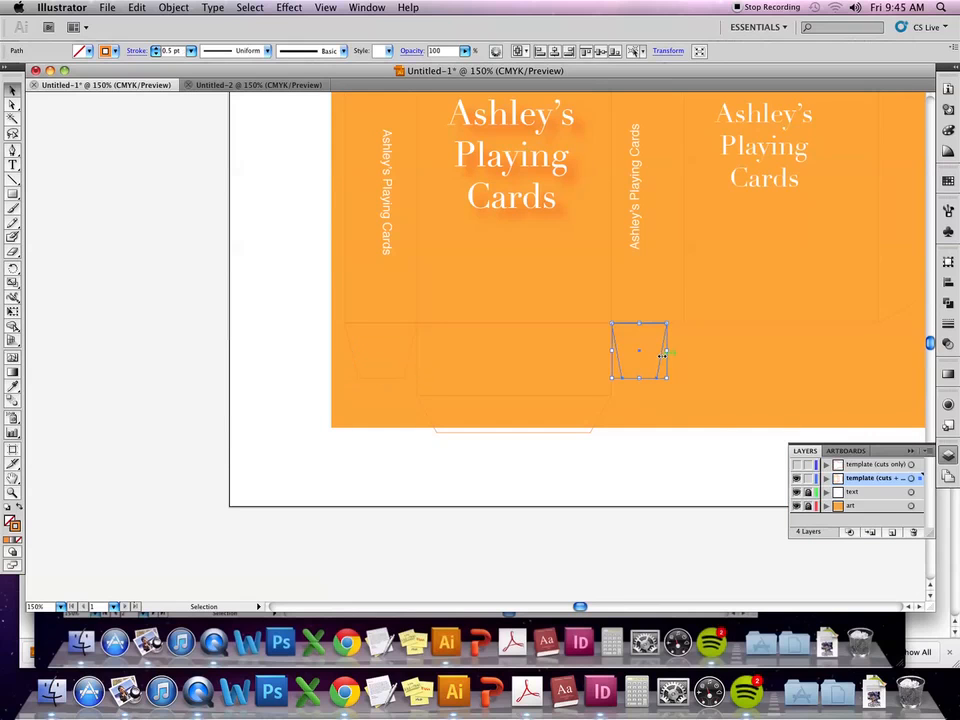
pyautogui.moveTo(667, 350); pyautogui.dragTo(684, 348)
# Widen the glue flap beside the back panel slightly outward and deselect it.
pyautogui.moveTo(803, 285); pyautogui.dragTo(567, 413)
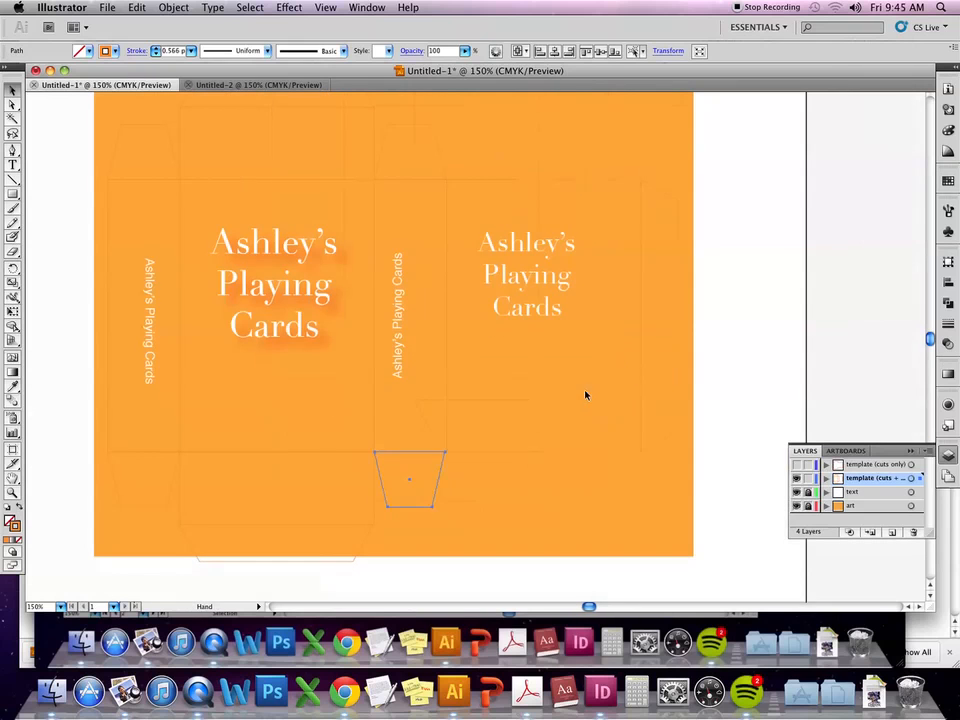
pyautogui.click(679, 251)
pyautogui.moveTo(679, 316); pyautogui.dragTo(686, 316)
pyautogui.click(755, 307)
pyautogui.moveTo(705, 385); pyautogui.dragTo(773, 383)
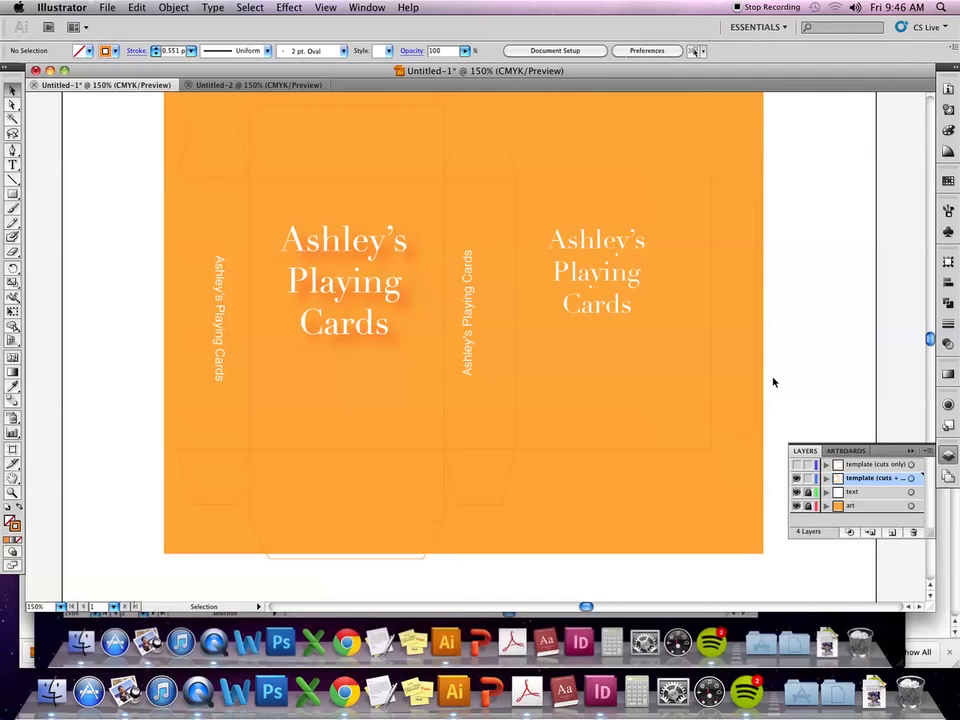
pyautogui.scroll(2, 850, 230)
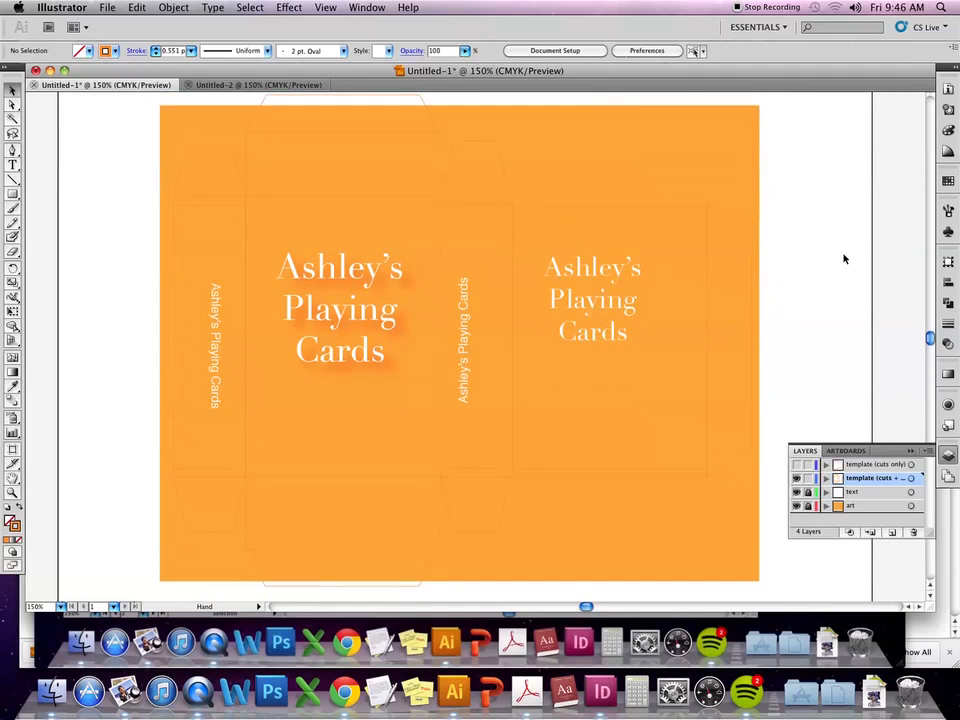
pyautogui.press('super+minus')
pyautogui.press('super+minus')
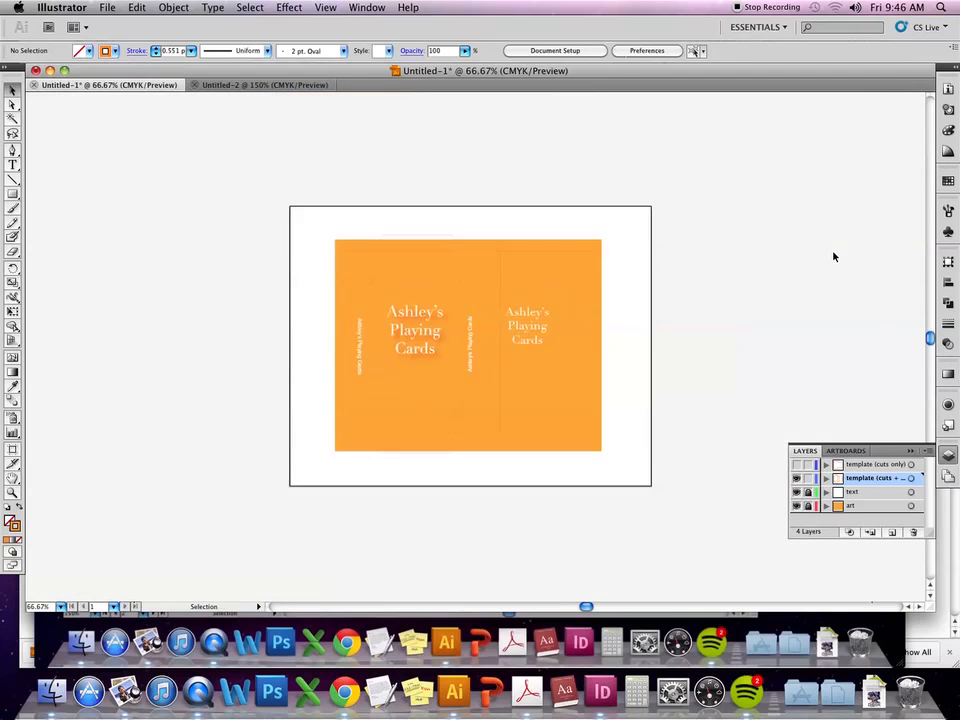
pyautogui.click(13, 449)
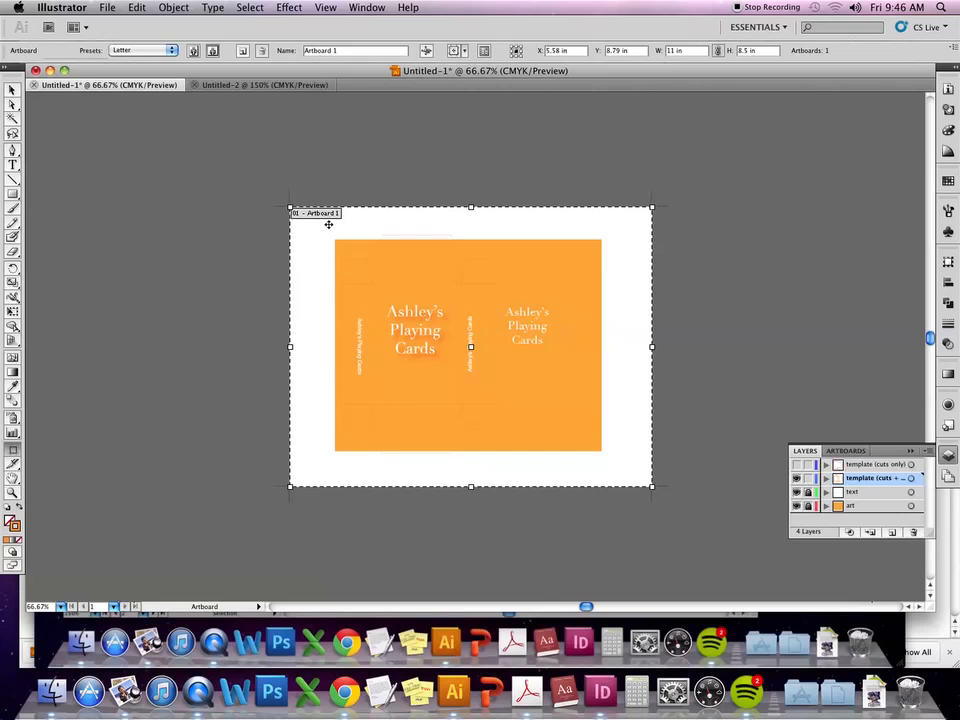
pyautogui.click(13, 91)
pyautogui.moveTo(222, 228); pyautogui.dragTo(210, 317)
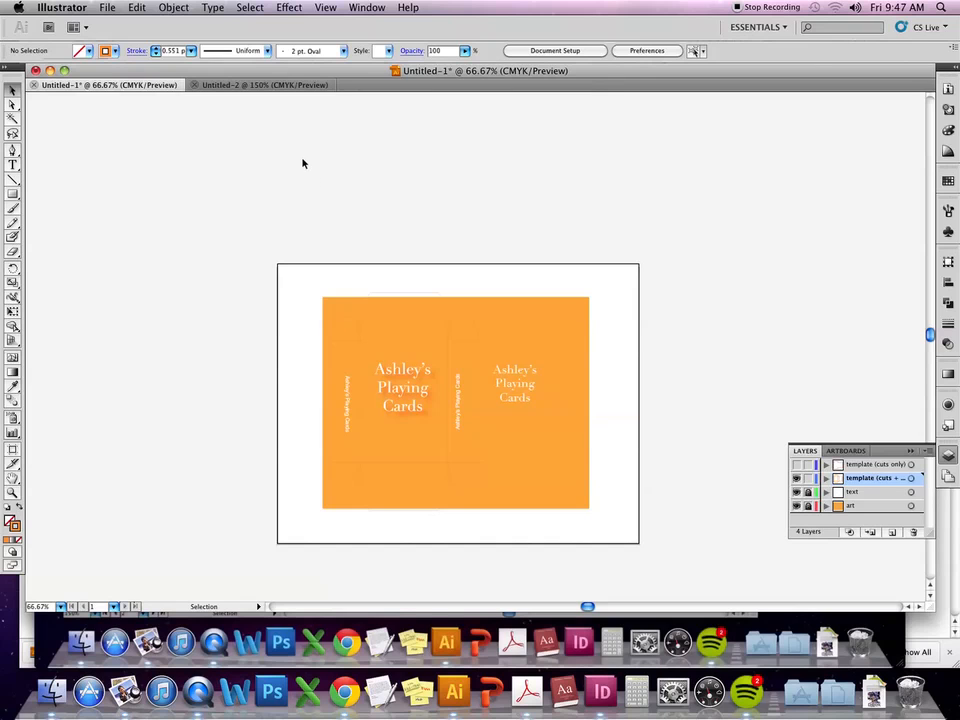
# Save the document in the Patterns folder as Card_Box.ai in Adobe Illustrator format.
pyautogui.press('super+s')
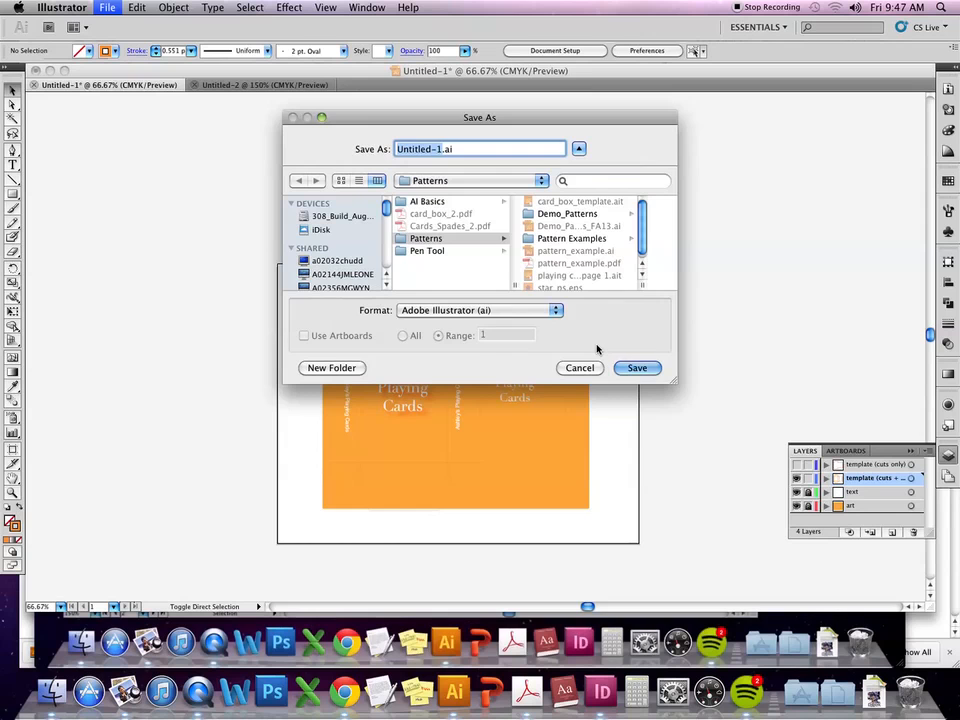
pyautogui.write('Card')
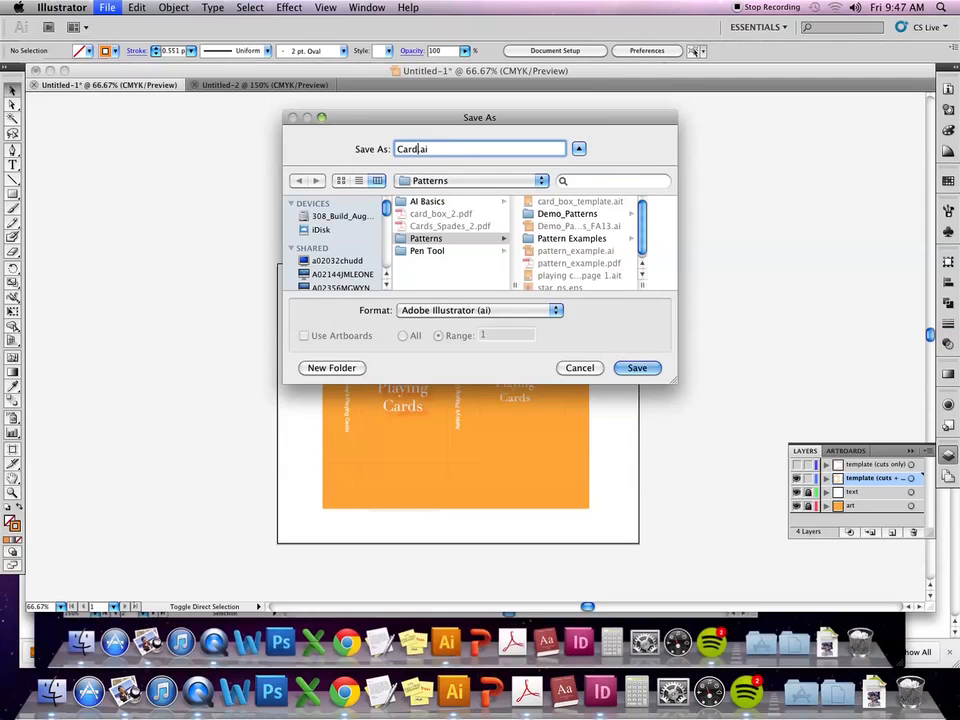
pyautogui.write('_Box')
pyautogui.press('Return')
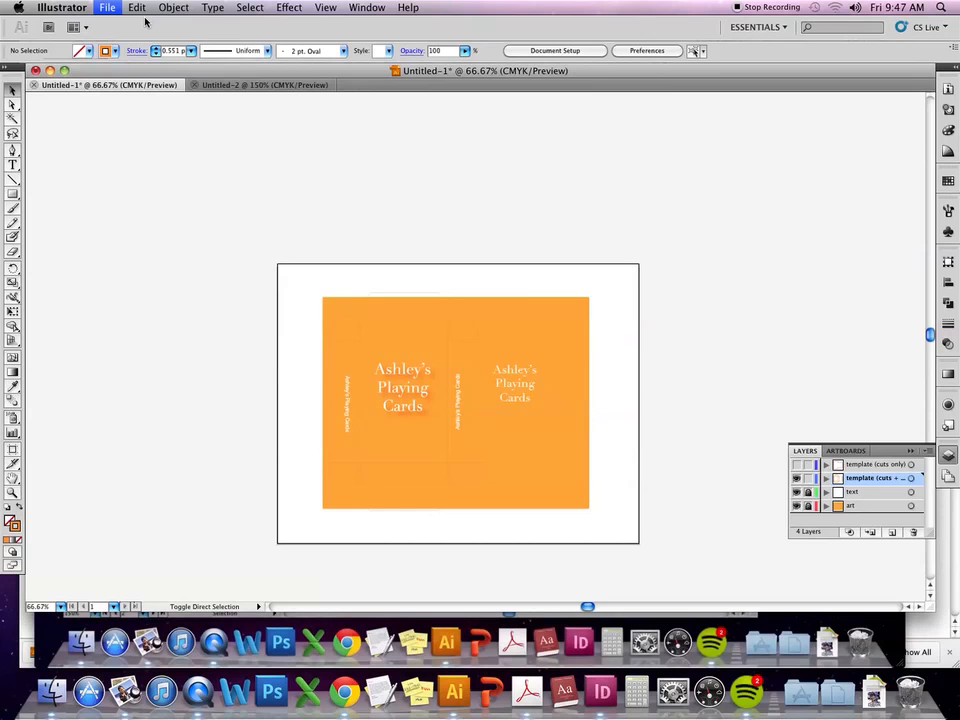
pyautogui.click(615, 132)
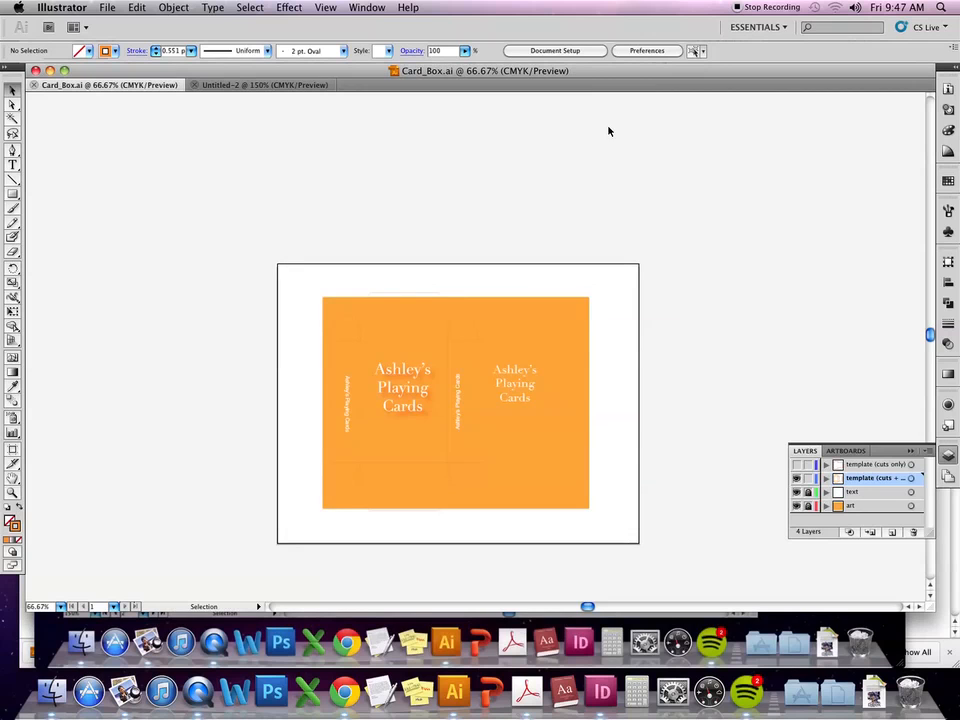
pyautogui.moveTo(430, 192); pyautogui.dragTo(427, 168)
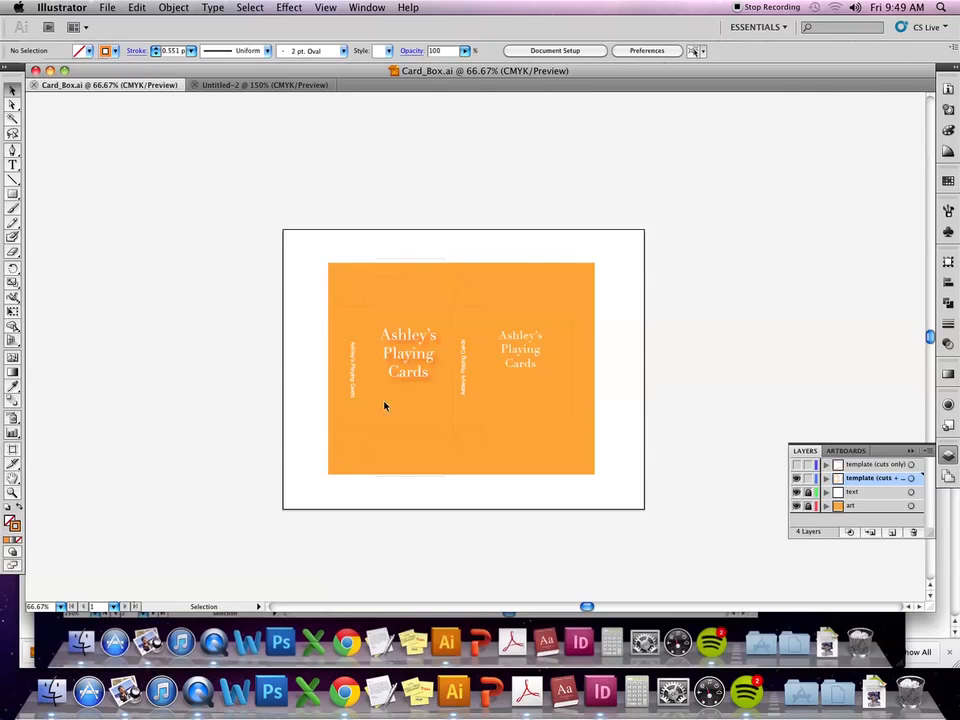
pyautogui.click(184, 699)
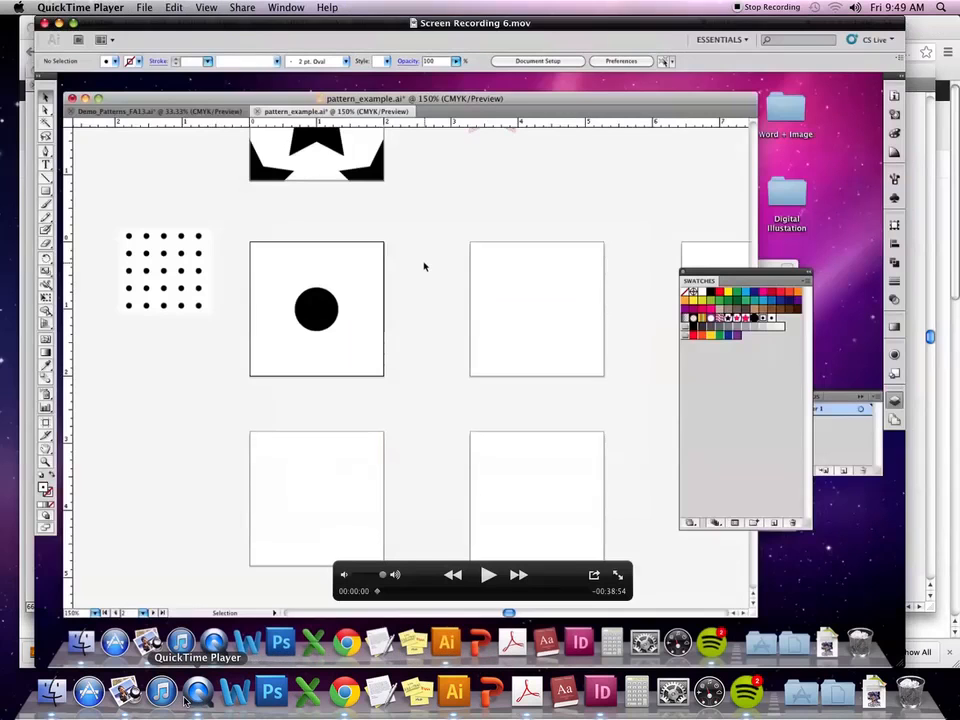